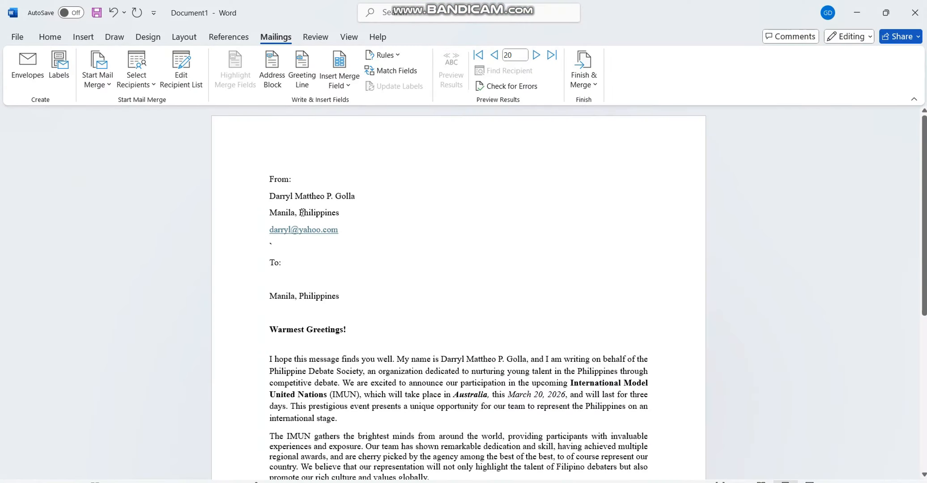
Step: Delete the stray mark on the blank line below the sender's e-mail address
key(BackSpace)
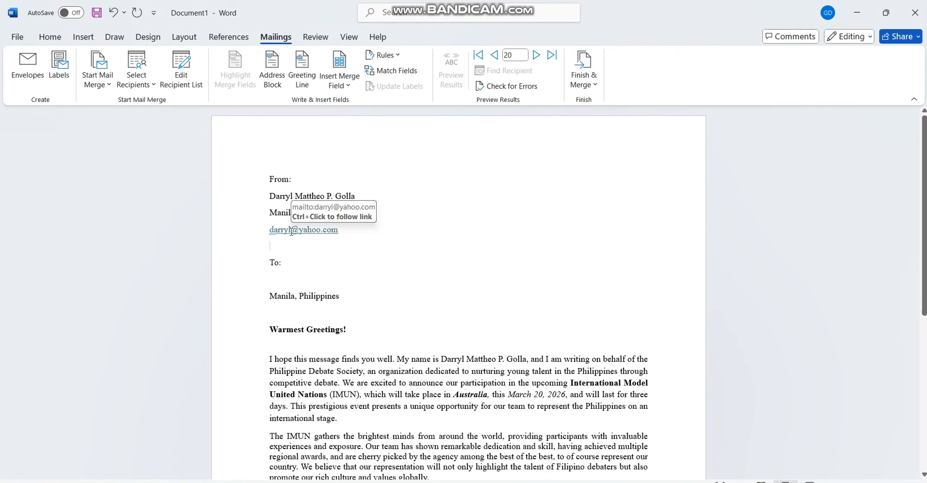
click(402, 235)
scroll(403, 234, down, 2)
scroll(403, 233, up, 2)
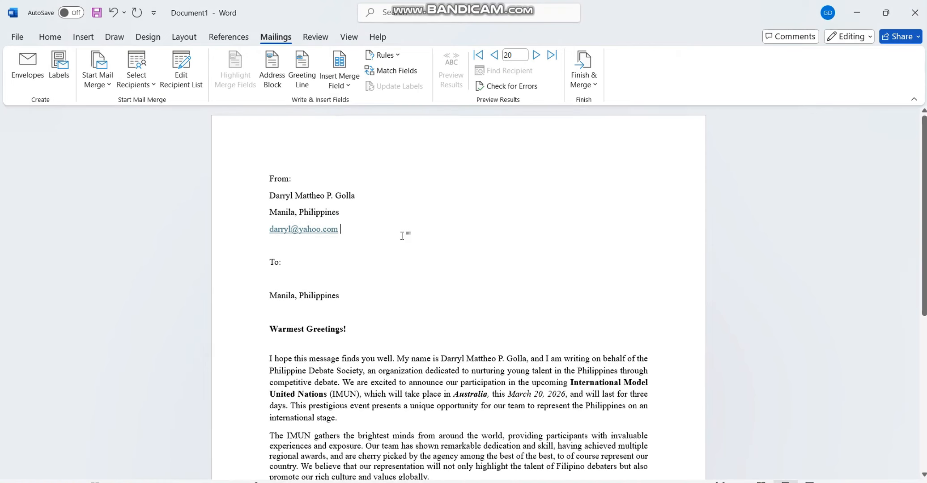
Step: Review the sponsorship letter from the sender and recipient blocks through the body paragraphs to the closing signature
click(395, 324)
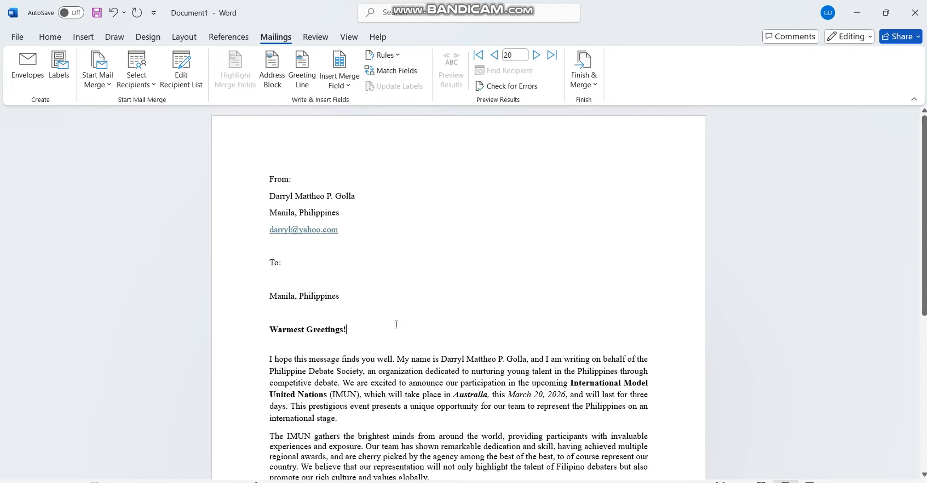
scroll(396, 324, down, 5)
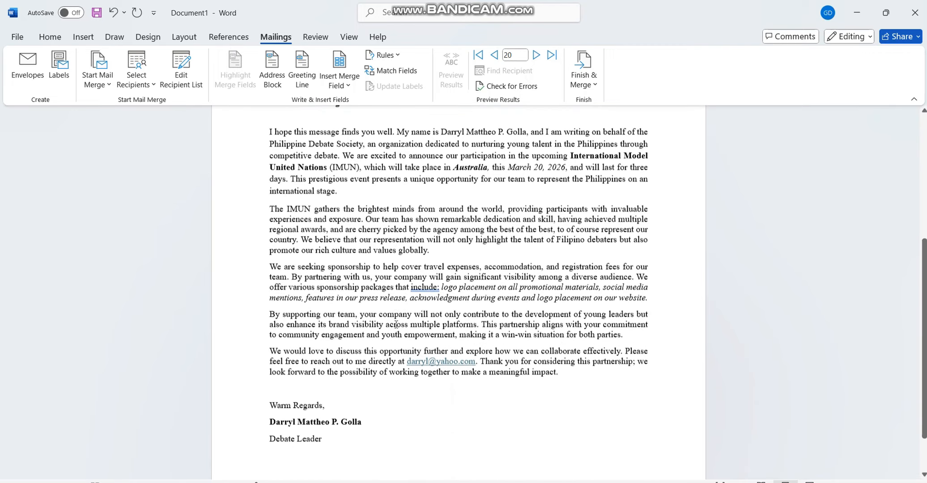
scroll(396, 323, down, 3)
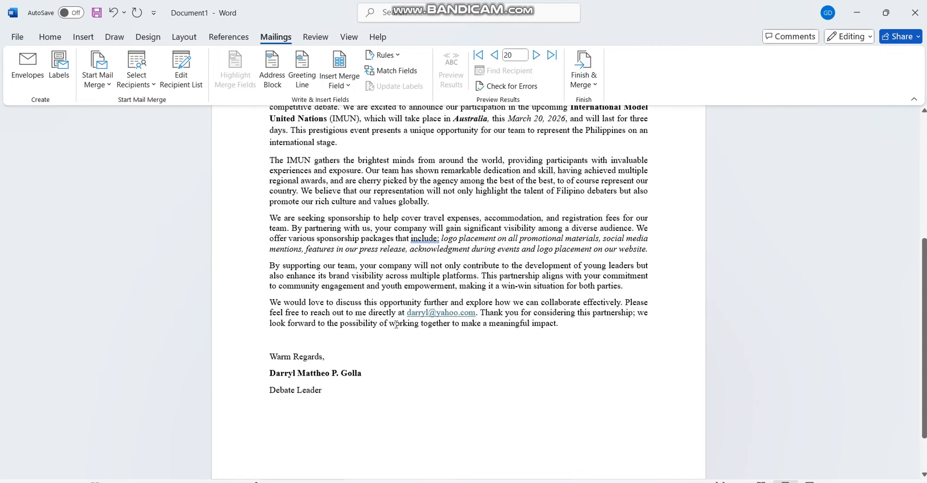
scroll(396, 324, up, 7)
scroll(396, 324, up, 1)
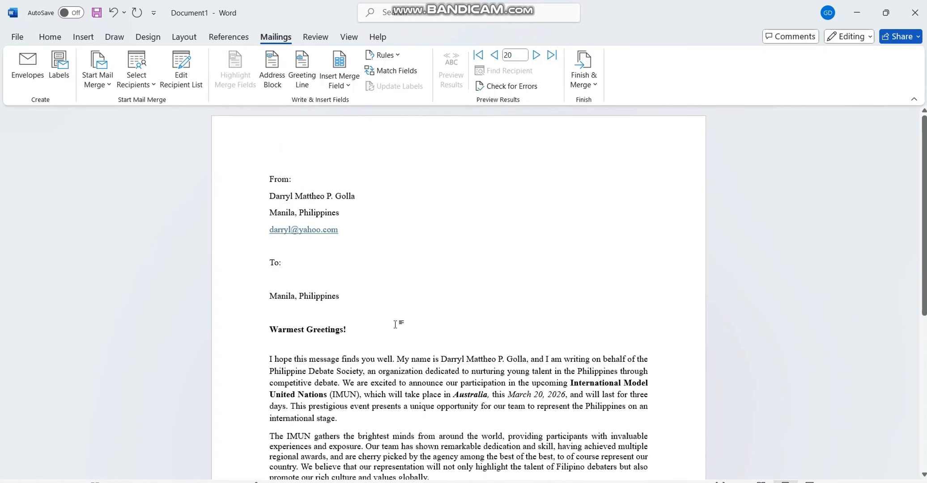
click(432, 330)
click(328, 277)
drag(271, 178, 348, 236)
click(277, 311)
scroll(246, 270, down, 5)
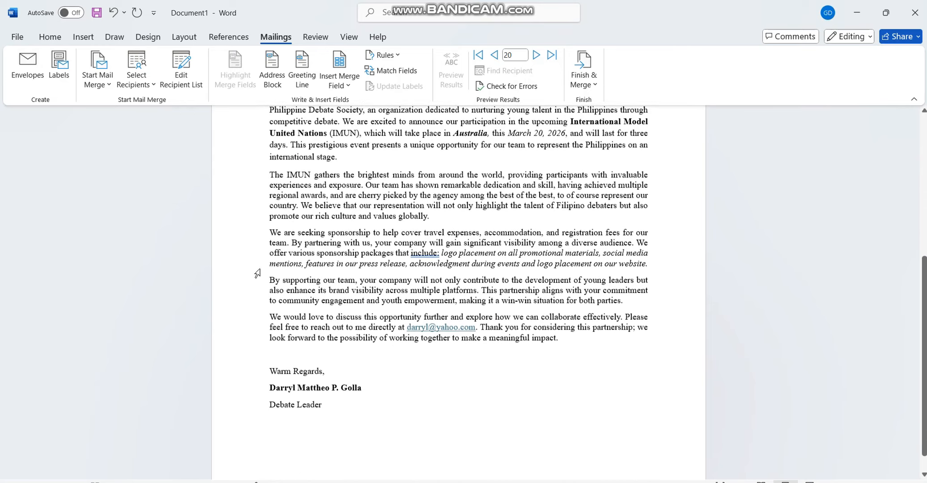
scroll(277, 184, up, 1)
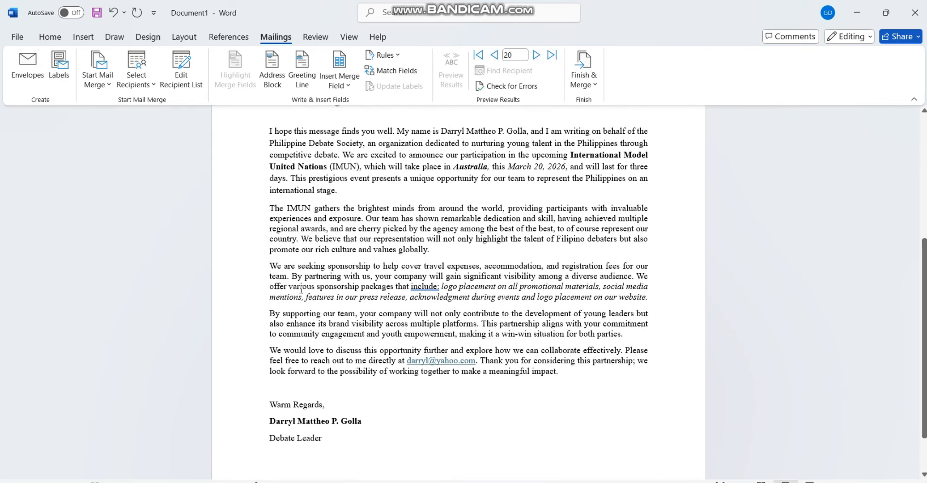
scroll(300, 289, up, 2)
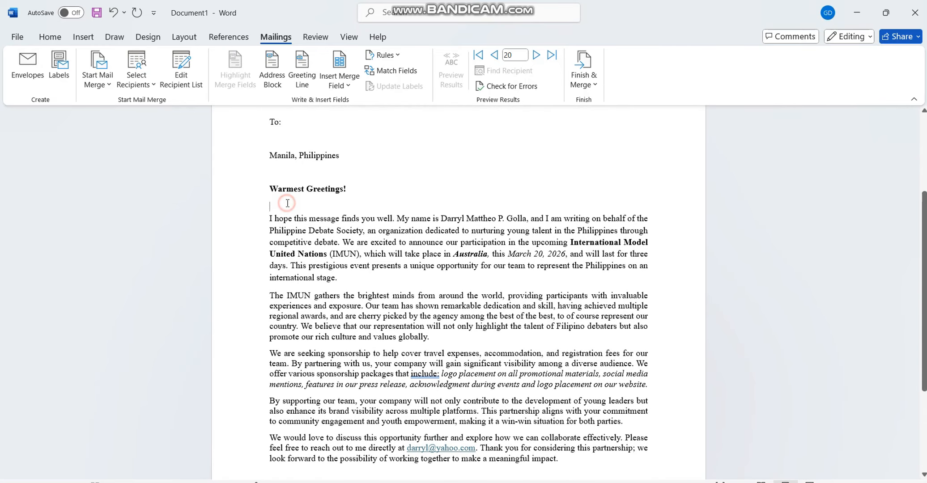
scroll(291, 201, up, 3)
Step: Place the insertion point on the blank line under "To:" and start a mail merge of the Letters type
click(295, 256)
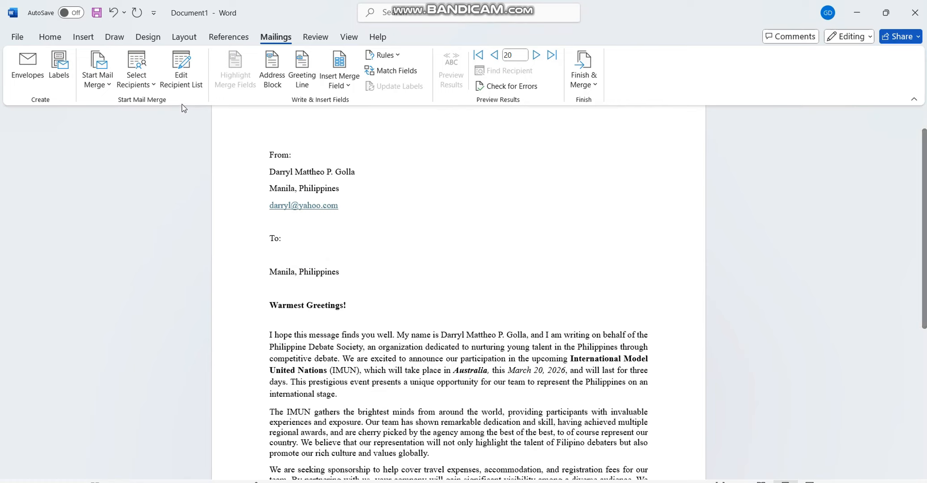
click(102, 83)
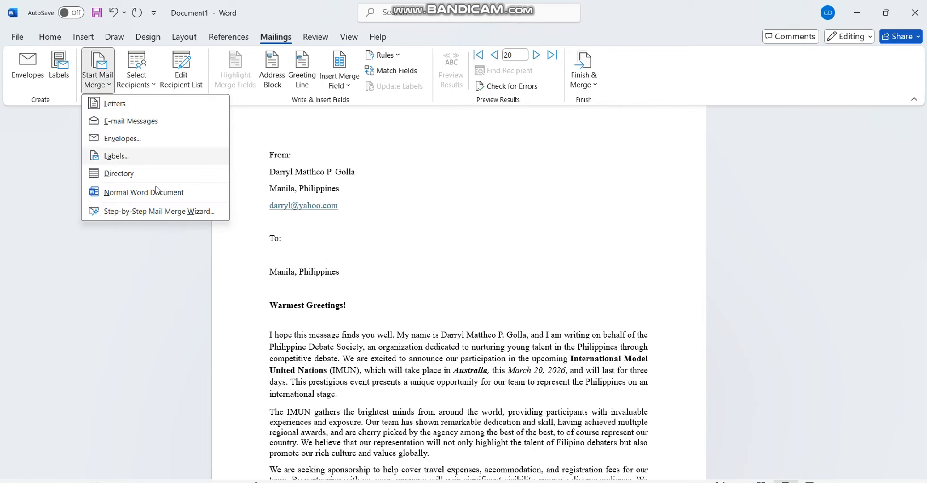
click(159, 111)
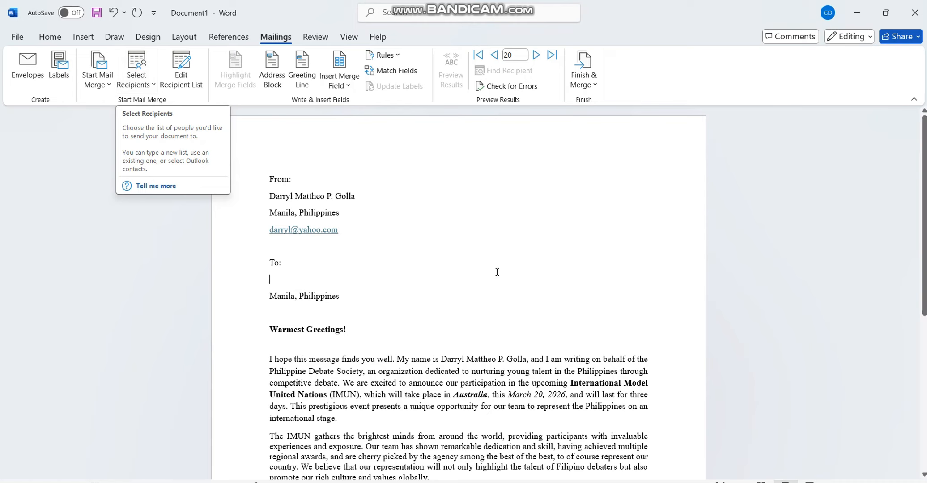
Step: Switch to the MAIL MERGE CONTACTS workbook in Excel, examine its Name and Email Address columns, and return to the letter in Word
key(alt+Tab)
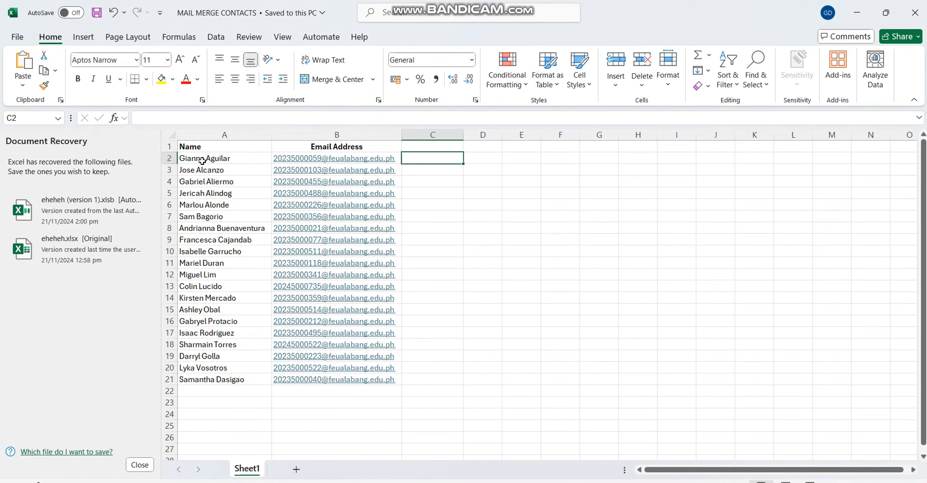
click(201, 150)
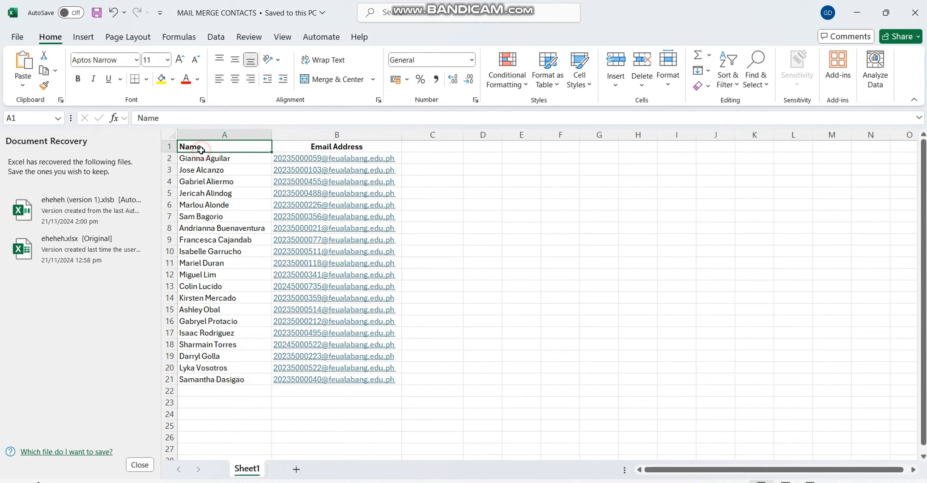
drag(201, 150, 291, 384)
click(244, 401)
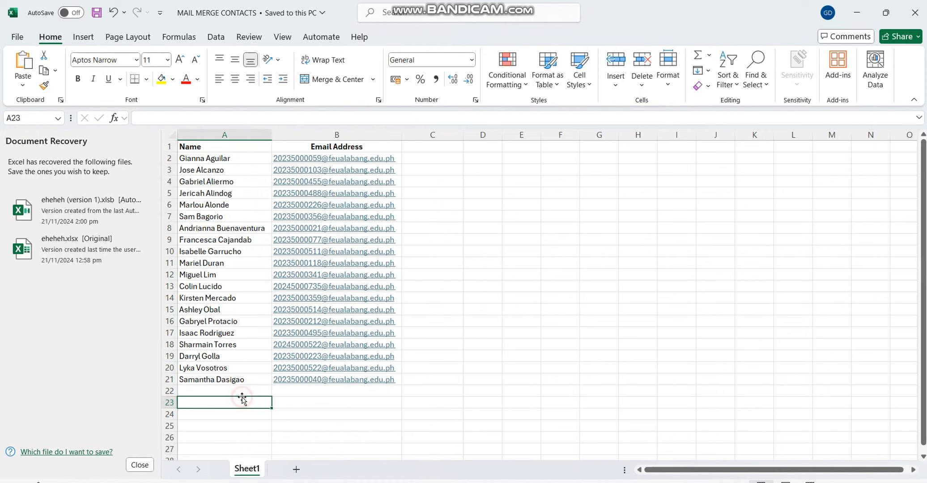
click(213, 145)
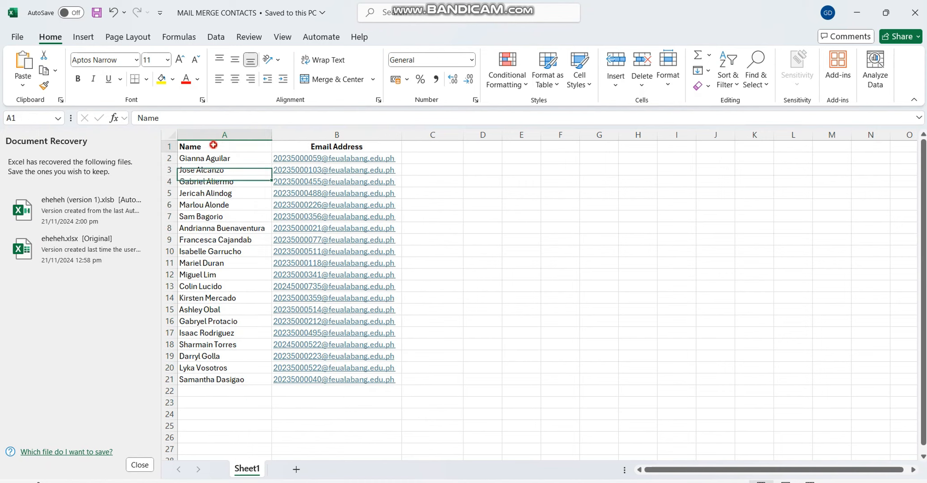
click(326, 144)
mouse_move(651, 482)
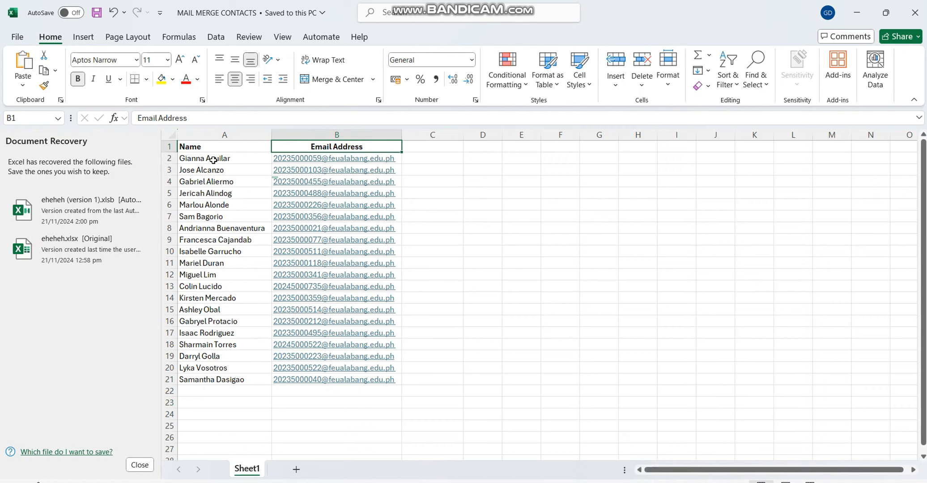
drag(210, 151, 336, 364)
click(498, 354)
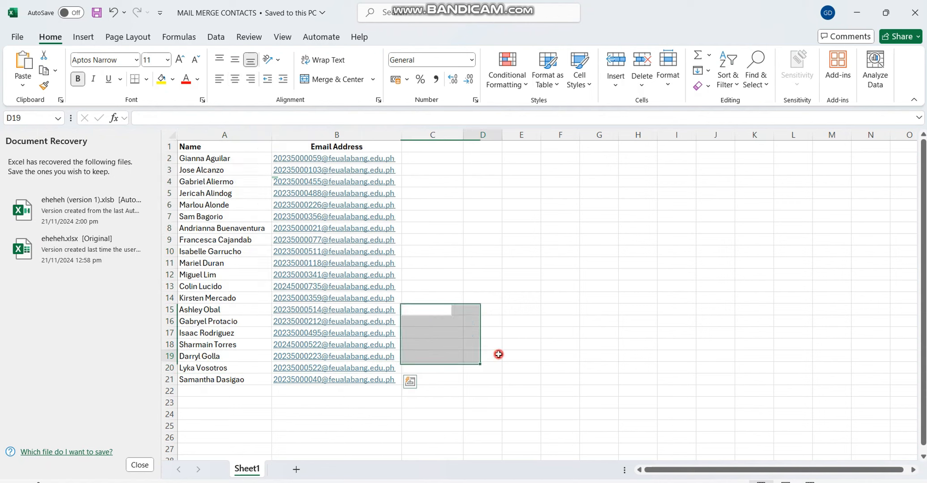
click(422, 378)
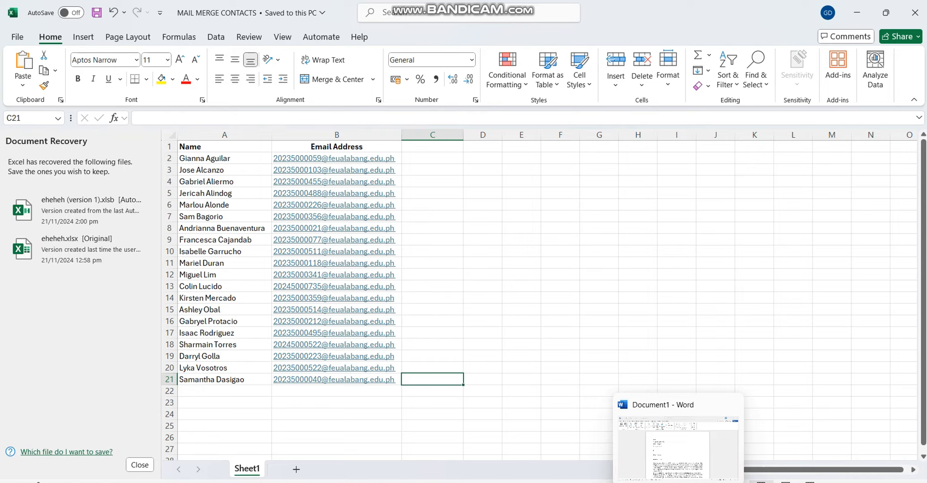
click(678, 482)
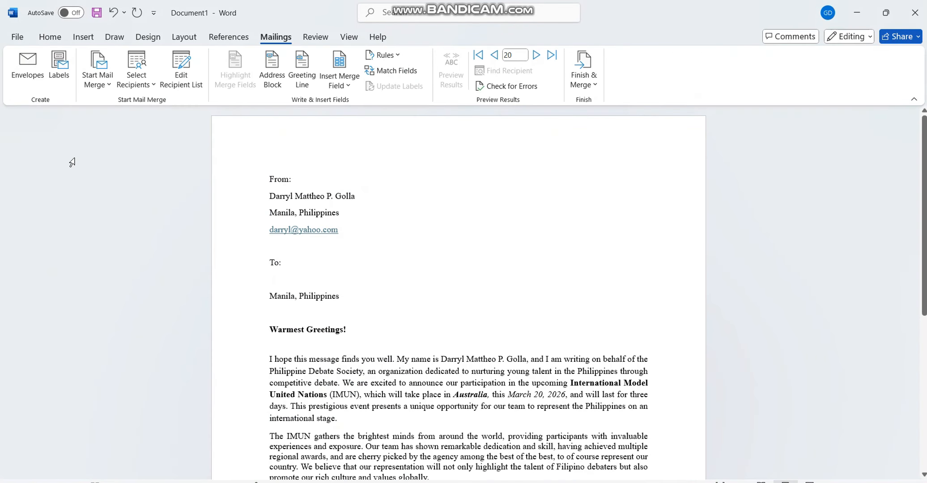
click(133, 83)
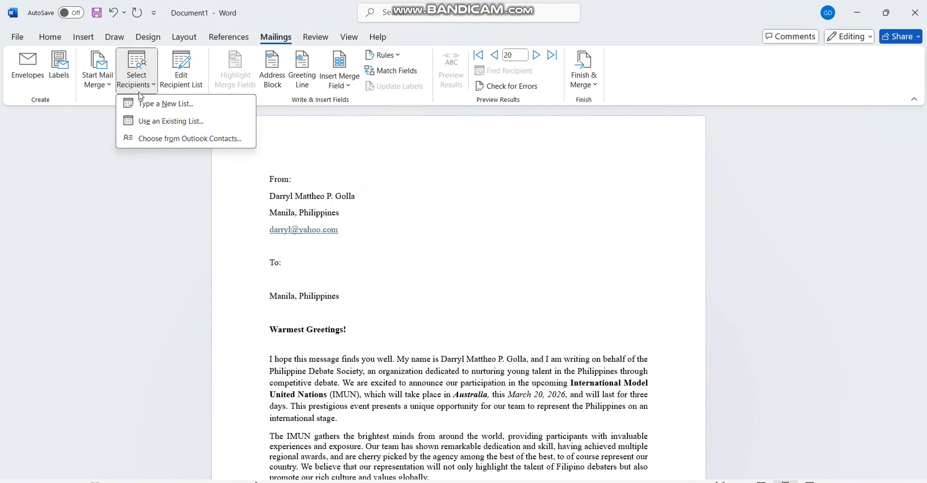
click(147, 106)
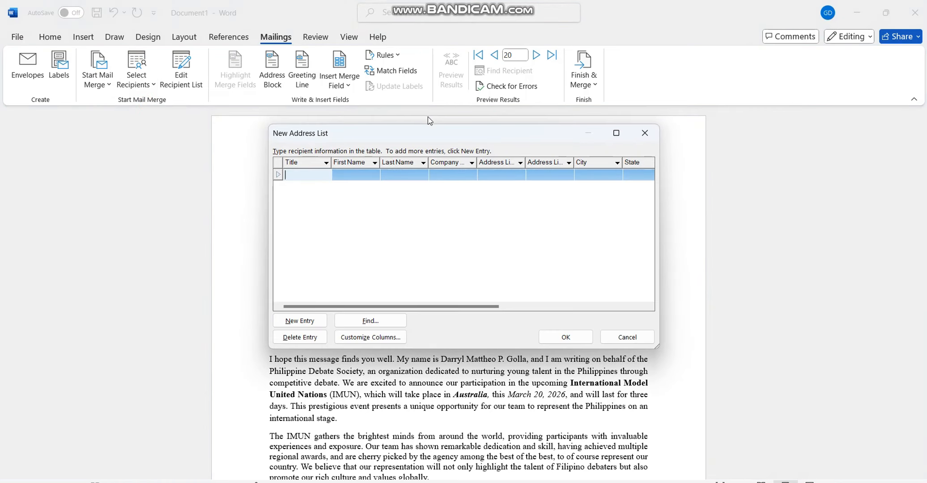
click(341, 175)
click(392, 175)
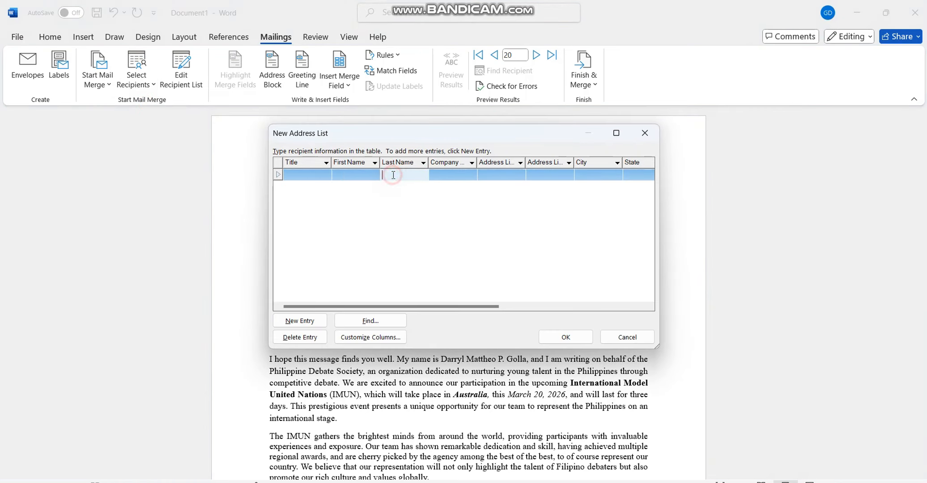
click(432, 175)
drag(432, 306, 598, 246)
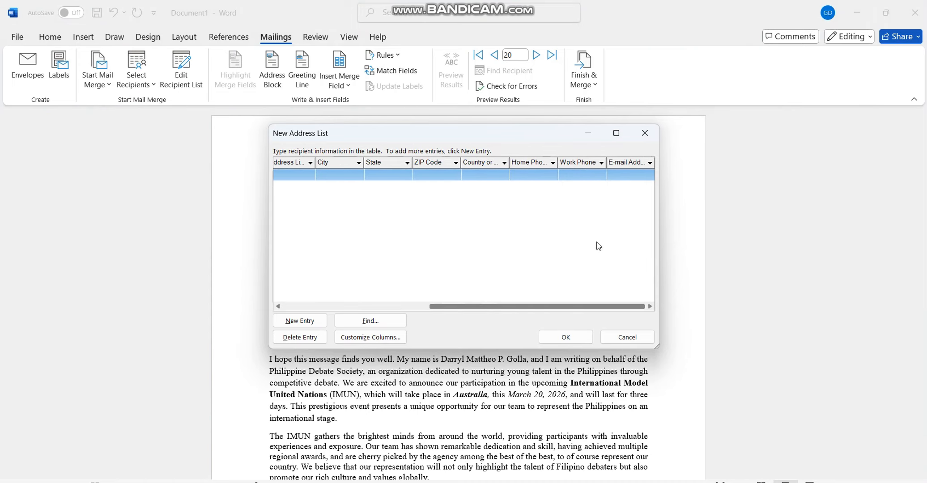
click(643, 133)
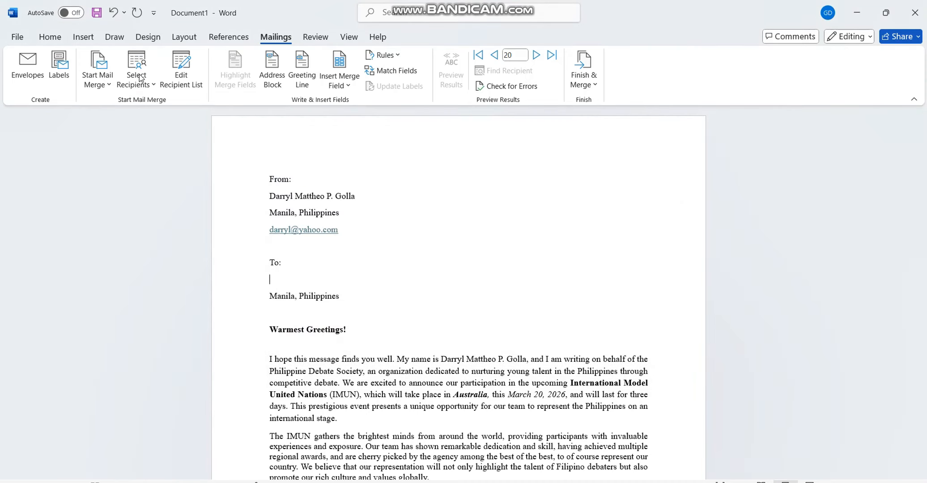
Step: Use the existing MAIL MERGE CONTACTS workbook from the Desktop as the mail merge recipient list
click(153, 81)
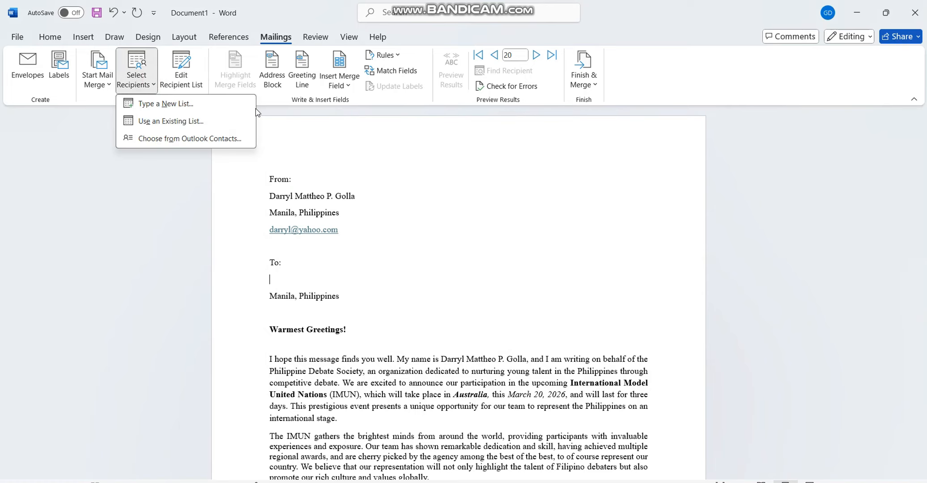
click(155, 122)
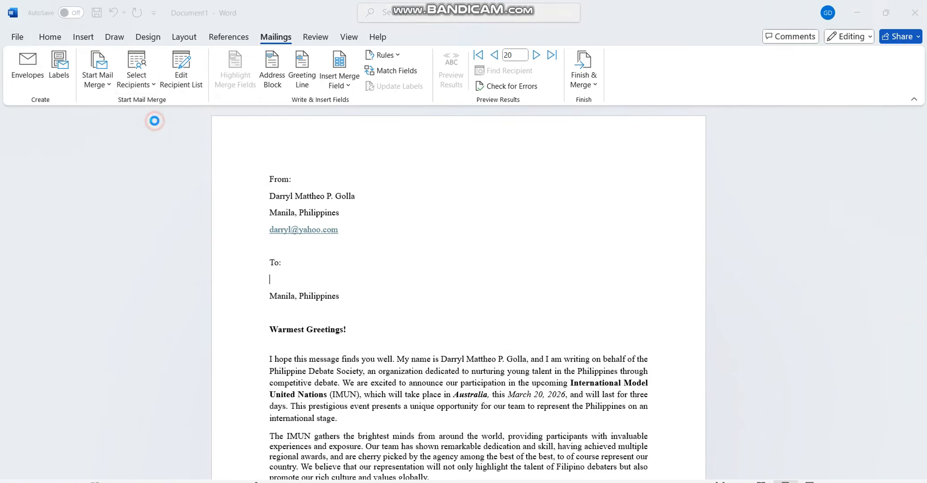
click(47, 158)
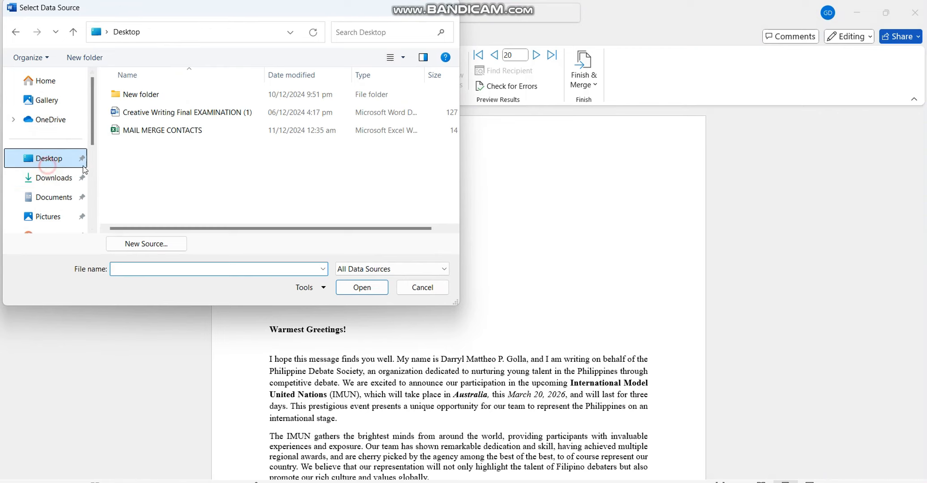
click(148, 130)
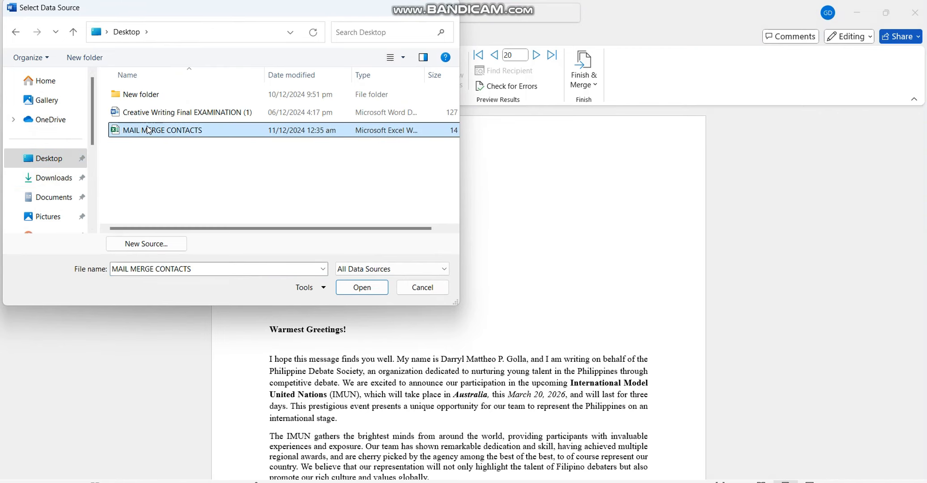
click(148, 130)
click(365, 287)
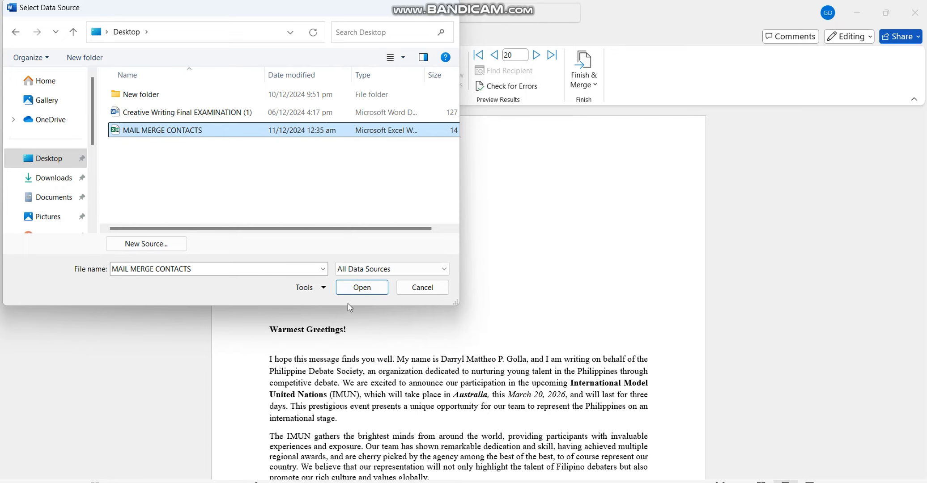
click(357, 291)
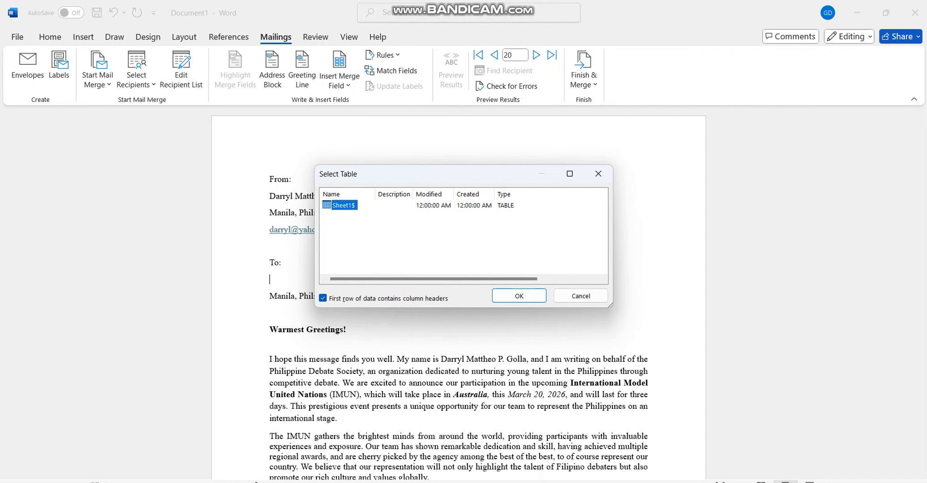
Step: Switch to the MAIL MERGE CONTACTS workbook in Excel, check its header row of Name and Email Address, and return to Word
click(625, 482)
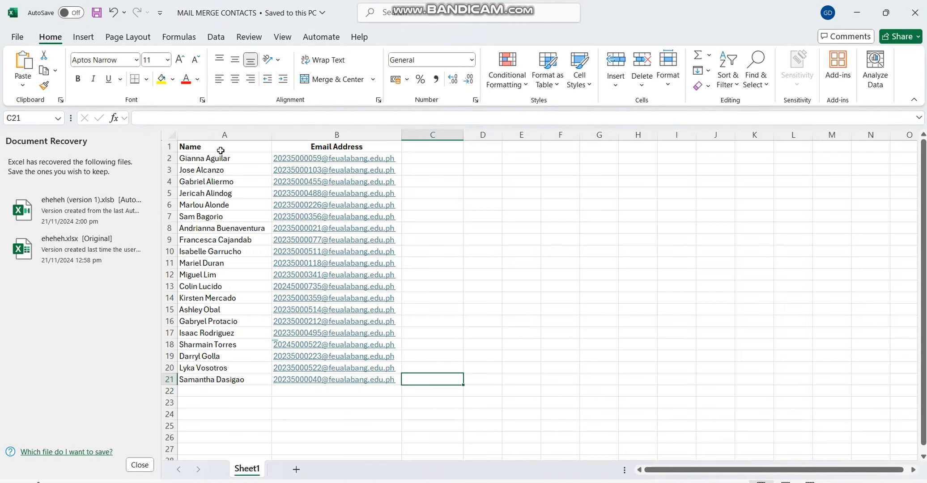
drag(220, 150, 304, 145)
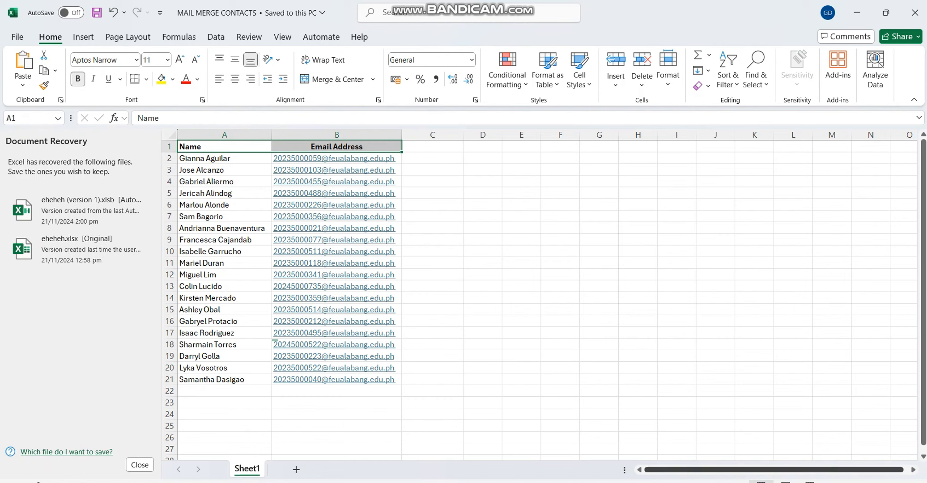
click(625, 482)
Step: Choose the Sheet1$ table as the recipient data, with the first row of data containing column headers
click(393, 231)
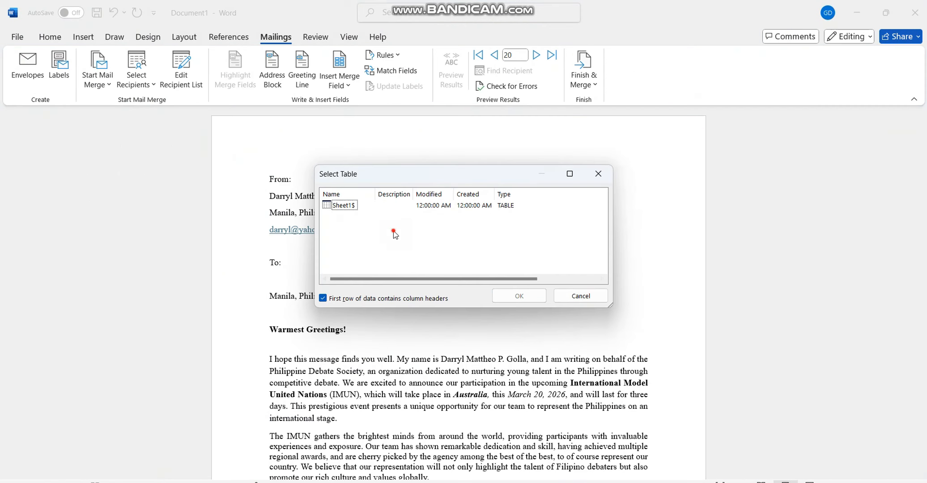
click(352, 207)
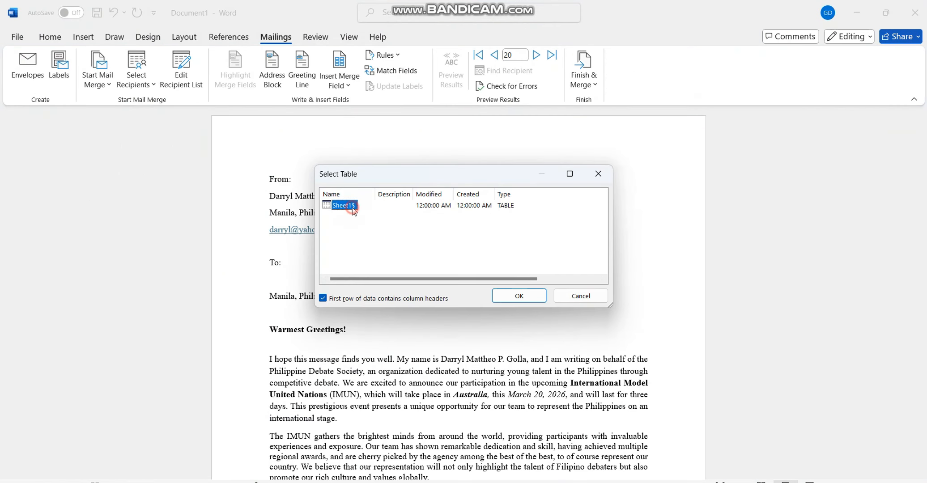
click(501, 295)
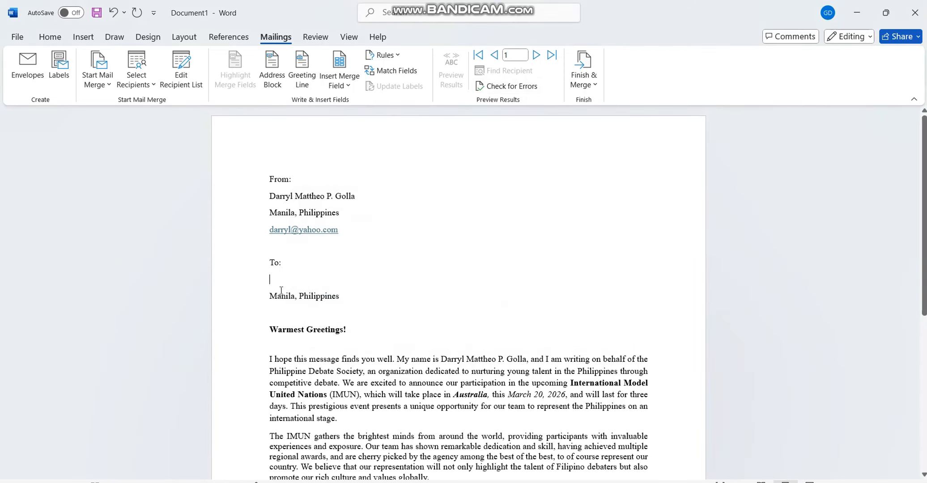
Step: Insert the Name merge field on the blank line under "To:"
scroll(281, 290, down, 6)
scroll(275, 269, up, 5)
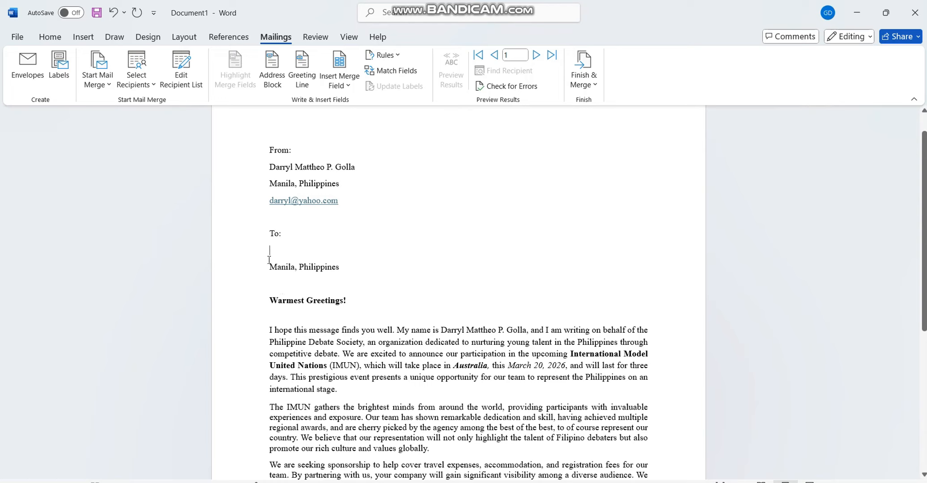
click(351, 83)
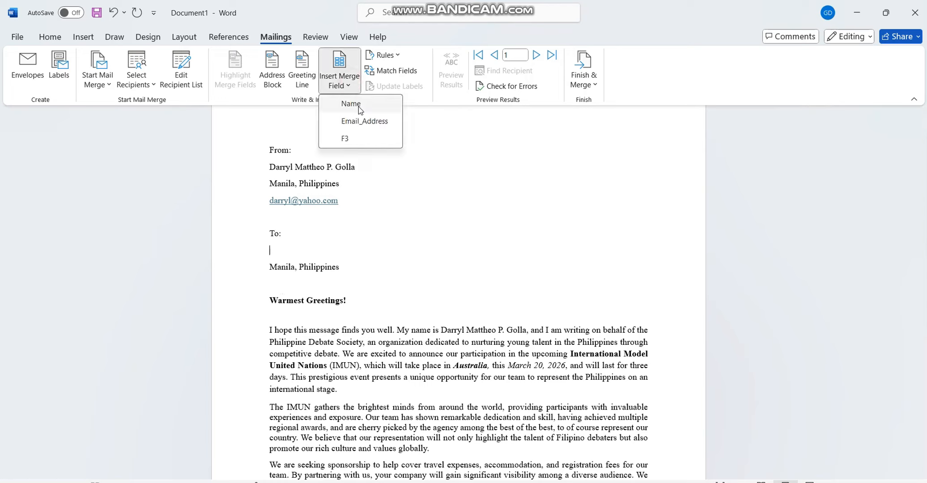
click(351, 104)
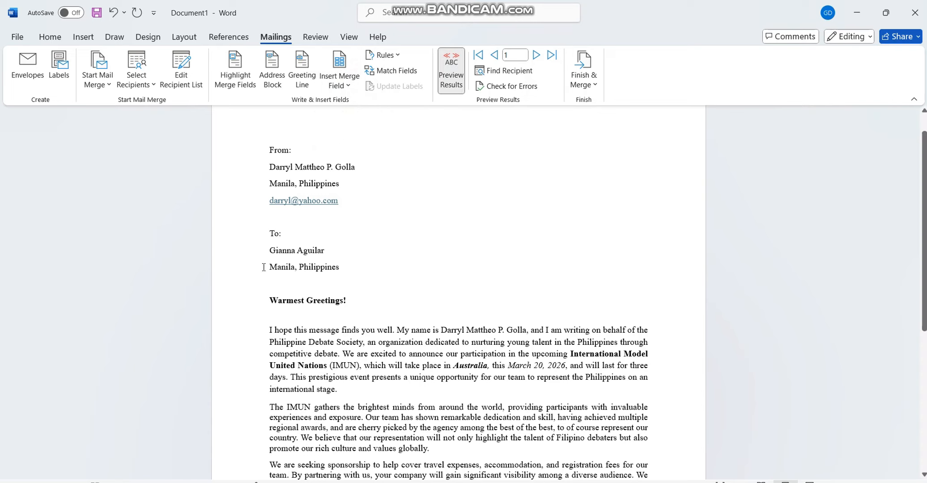
Step: Make the merged recipient name under "To:" bold
click(264, 250)
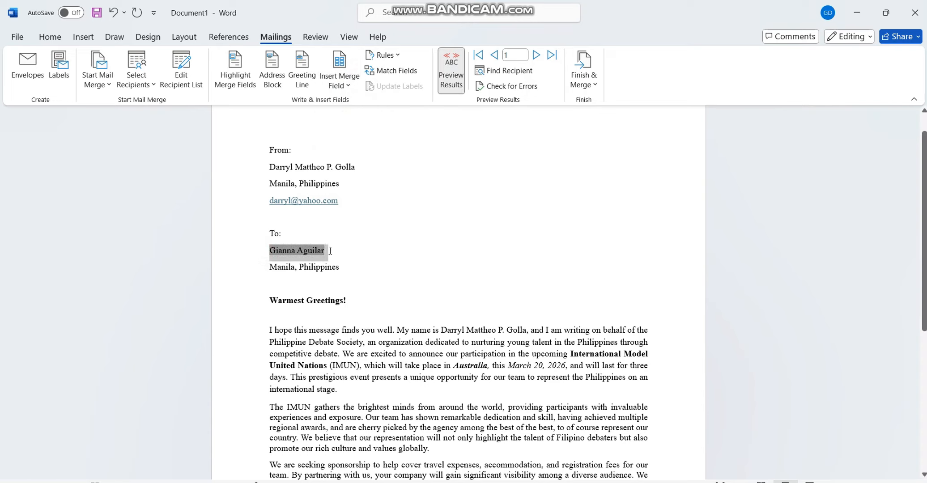
click(52, 39)
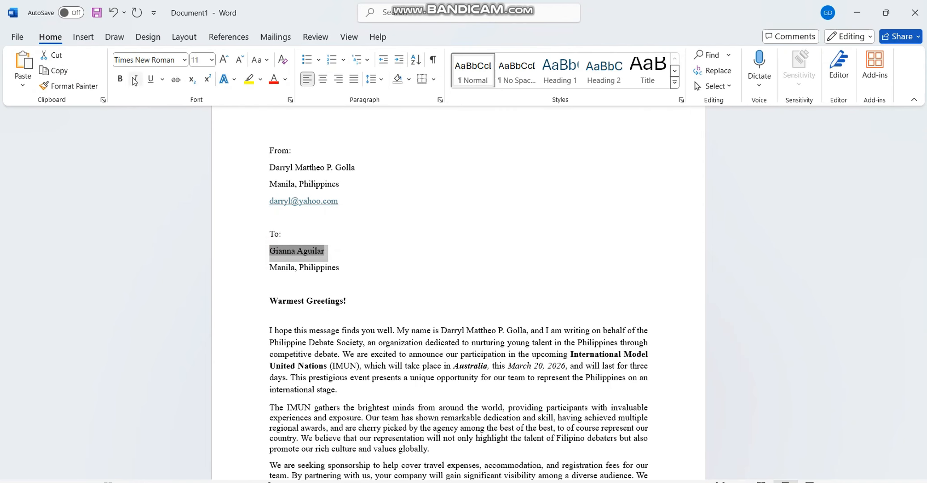
click(120, 79)
click(343, 251)
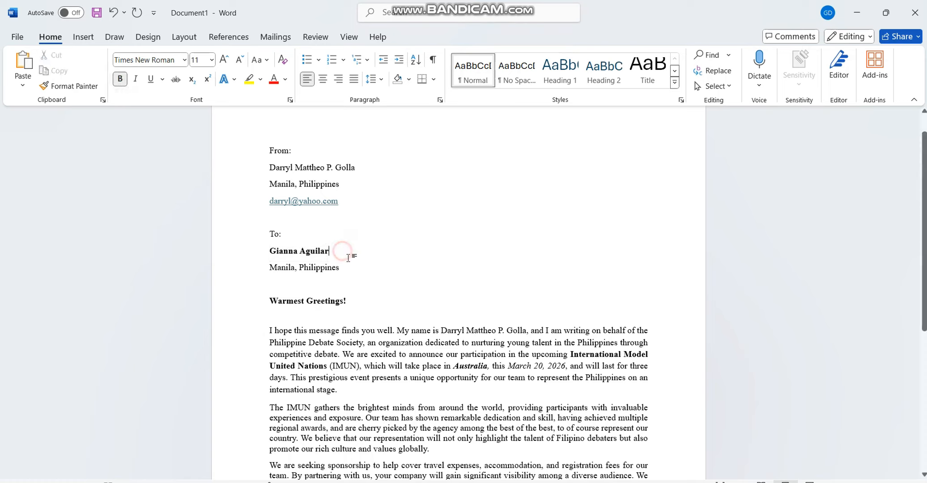
Step: Add a new line below the recipient's "Manila, Philippines" and insert the Email_Address merge field there
click(348, 267)
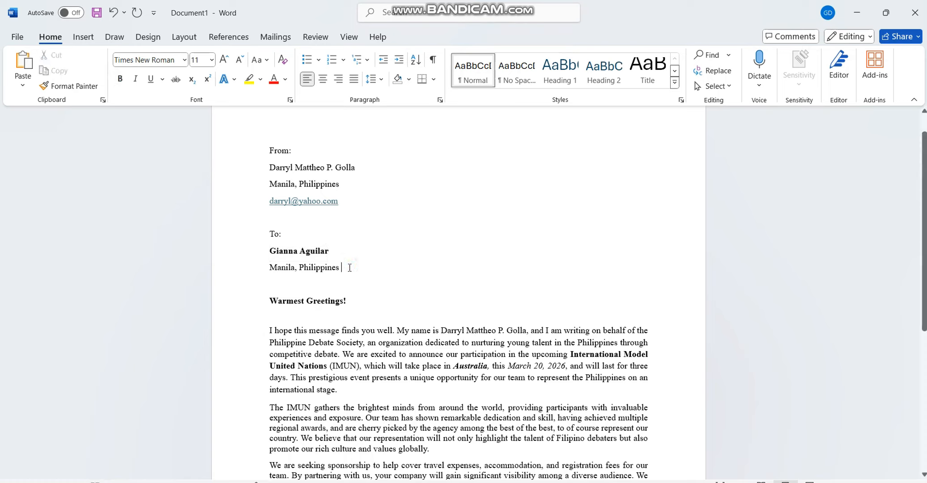
key(Return)
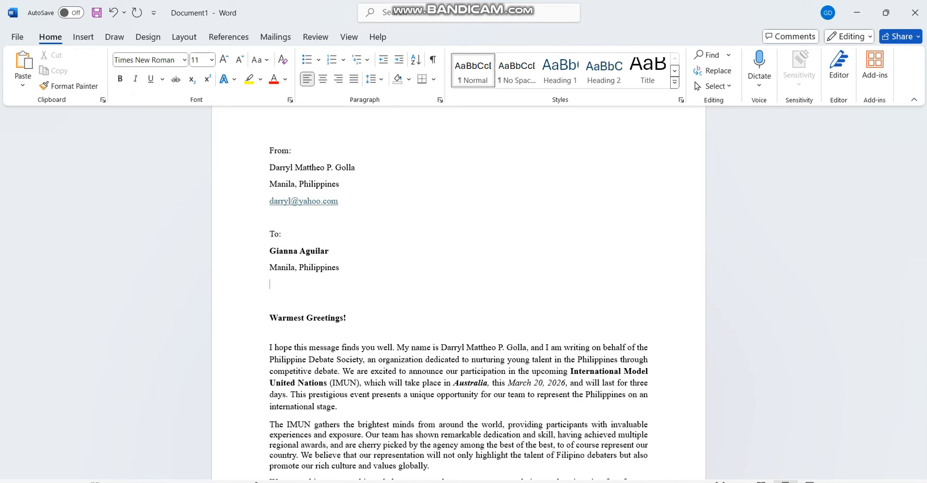
scroll(331, 166, down, 5)
scroll(330, 167, up, 6)
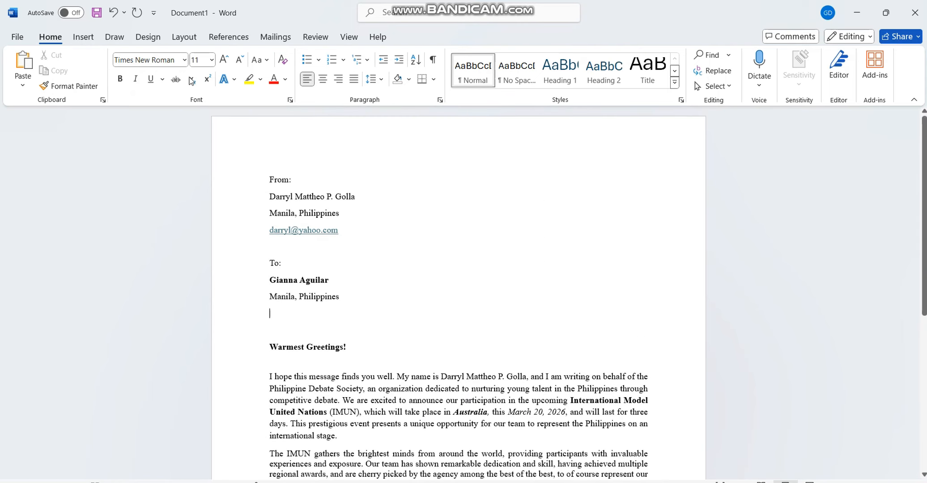
click(282, 41)
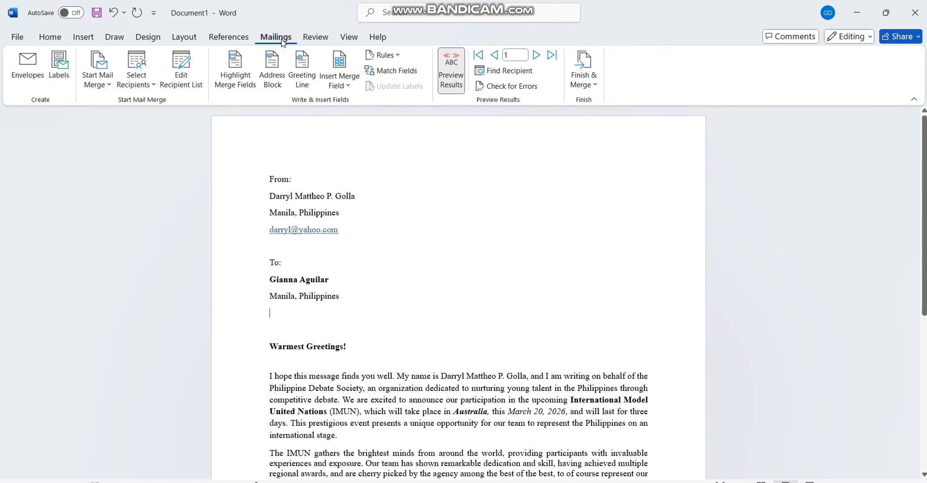
click(339, 80)
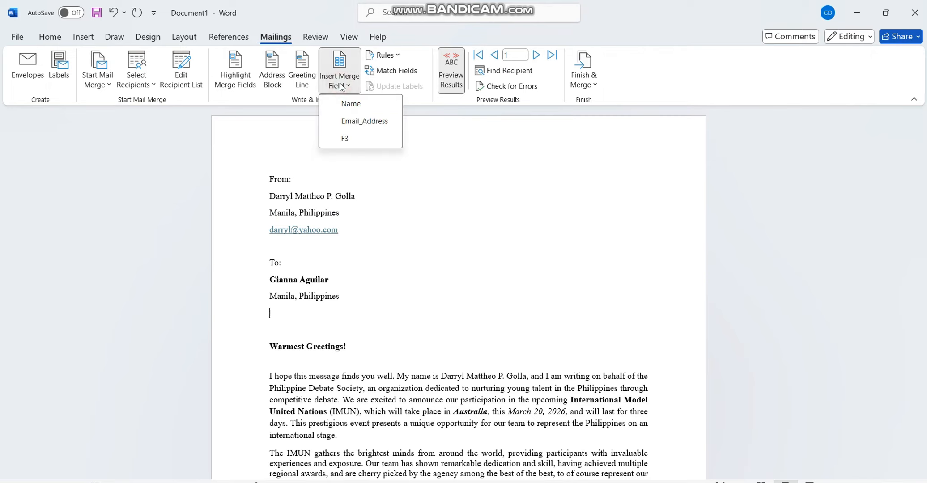
click(364, 121)
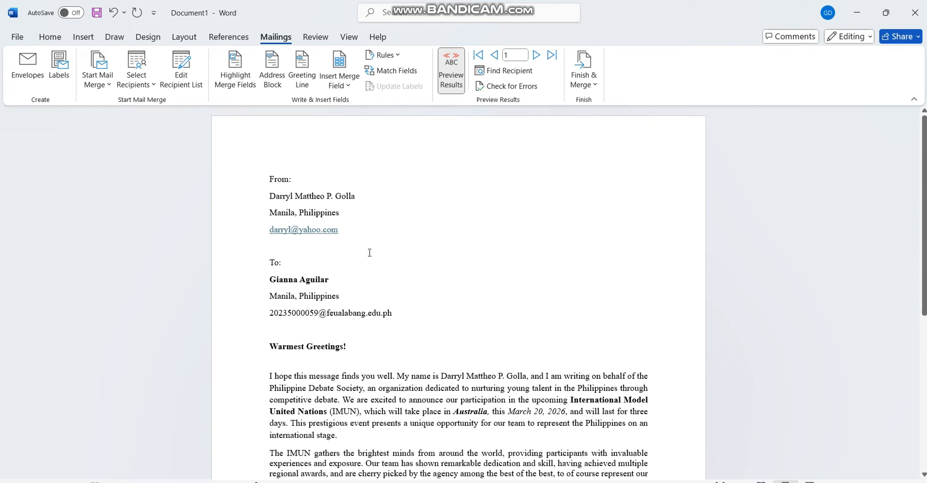
Step: Turn off the results preview and examine the Name and Email_Address merge fields in the recipient block
click(461, 80)
click(462, 81)
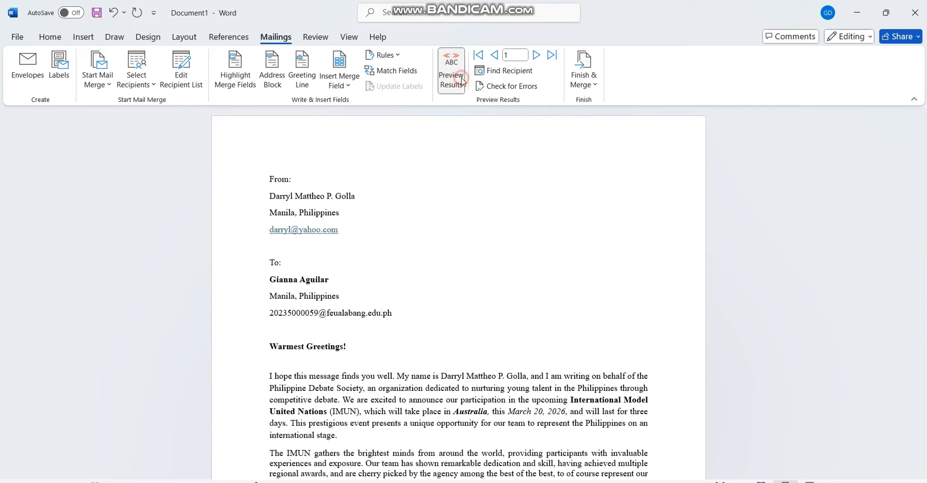
click(462, 81)
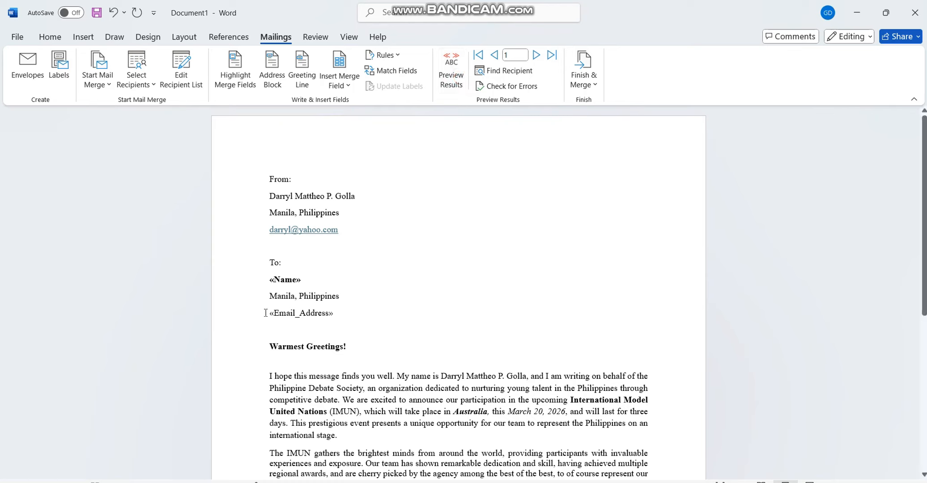
drag(265, 313, 357, 313)
click(307, 280)
drag(264, 286, 337, 279)
Step: Italicize the Email_Address merge field in the recipient block
drag(334, 313, 268, 316)
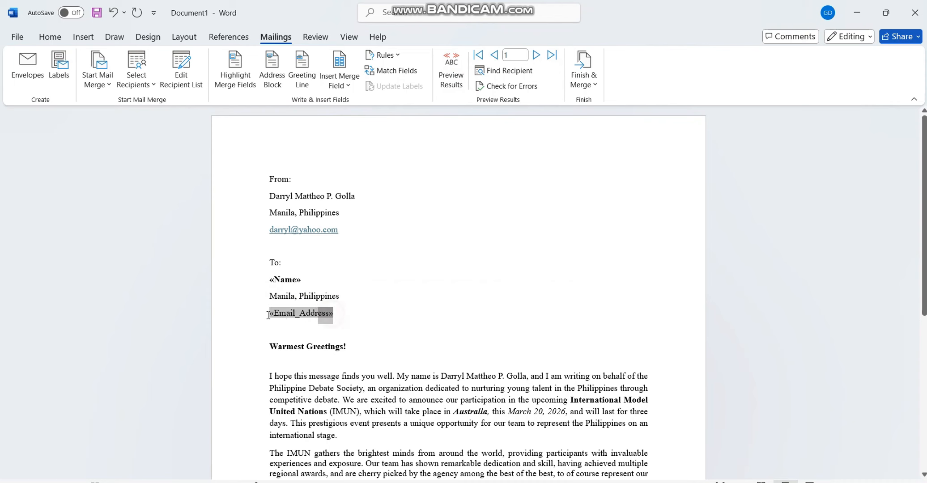
click(54, 38)
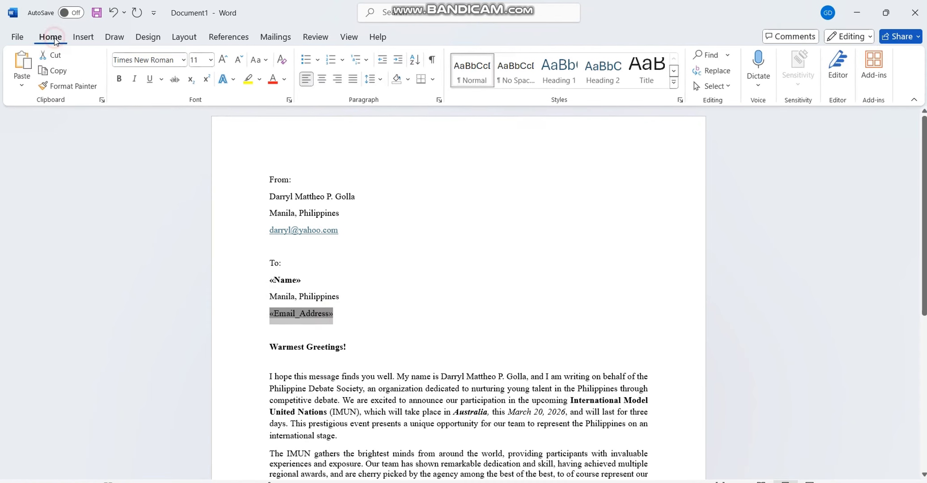
click(134, 79)
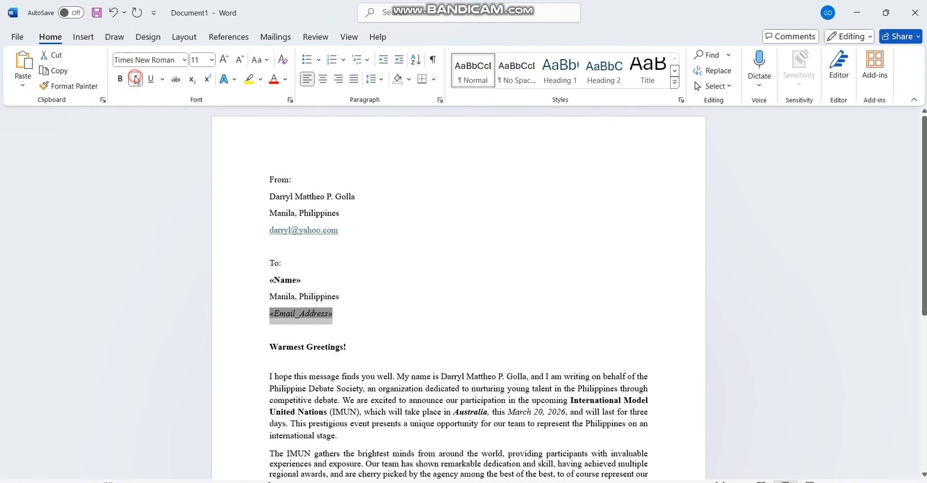
click(275, 37)
click(336, 325)
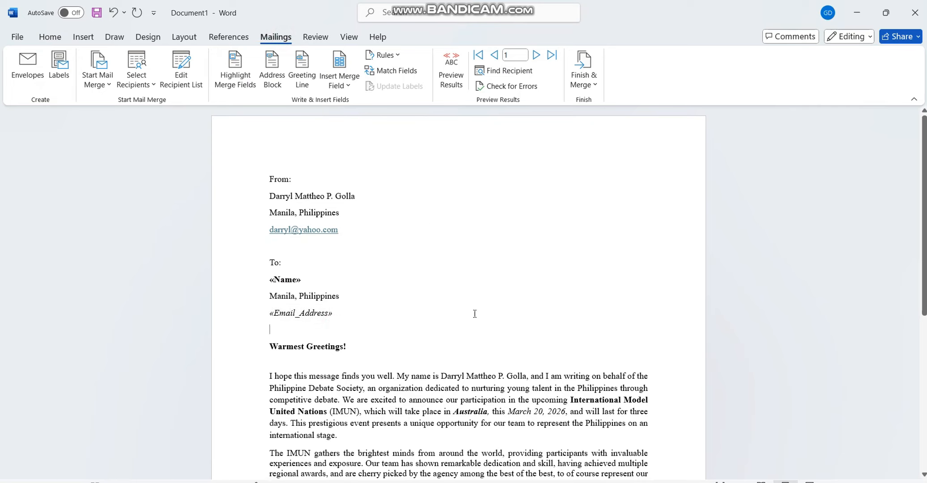
Step: Turn on the results preview and review the merged letter for the first recipient
click(448, 69)
scroll(394, 313, down, 8)
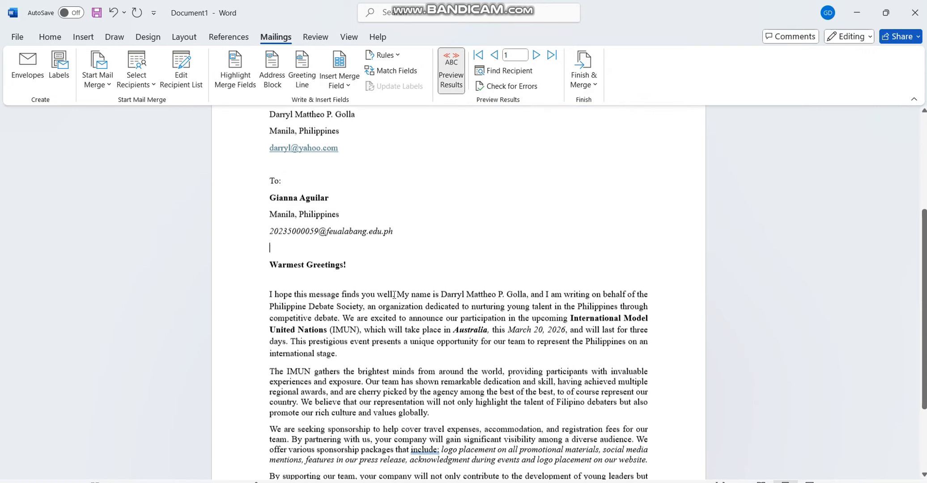
scroll(393, 313, up, 8)
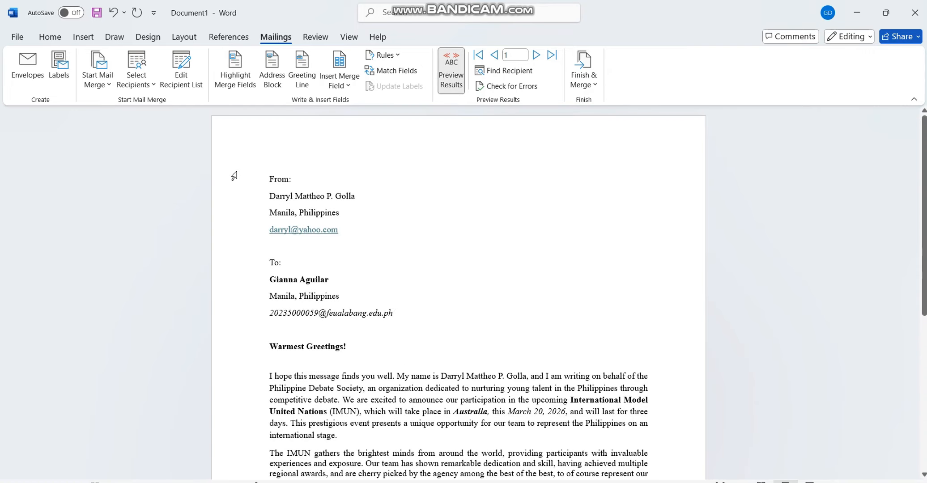
click(276, 161)
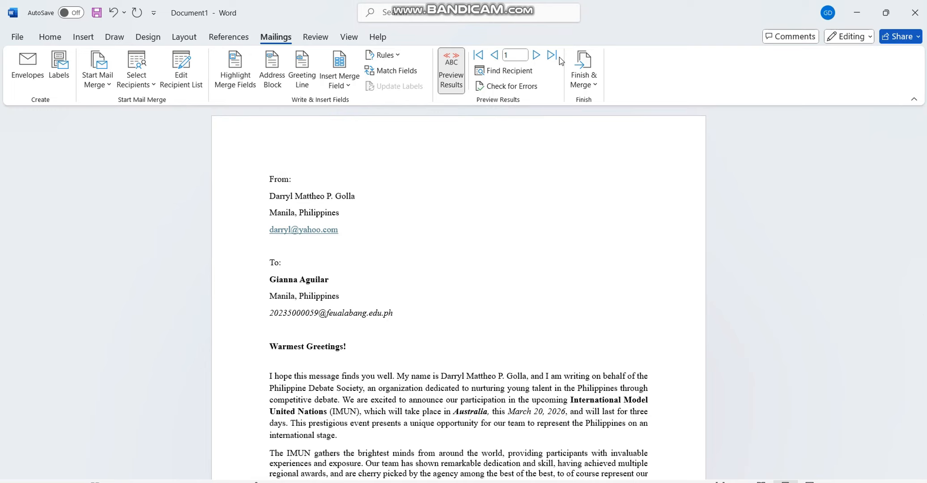
Step: Step through the merged letters recipient by recipient up to record 14, checking each name and email address
click(540, 54)
click(541, 54)
click(540, 54)
click(541, 54)
click(540, 54)
click(540, 55)
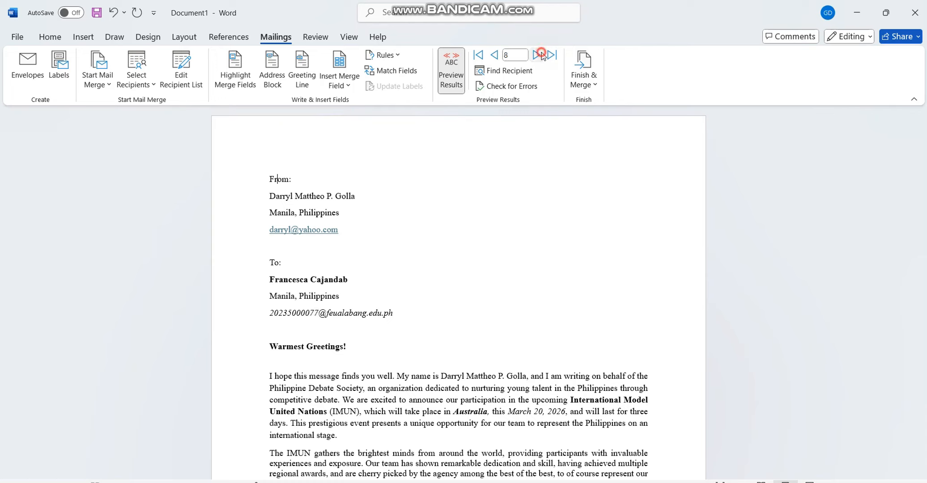
click(540, 54)
click(540, 54)
click(540, 55)
click(540, 54)
click(540, 54)
click(540, 54)
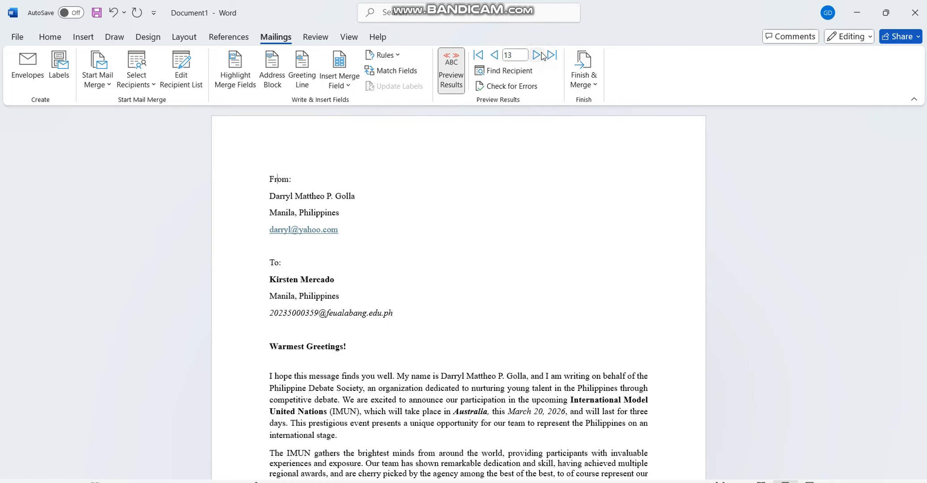
click(542, 55)
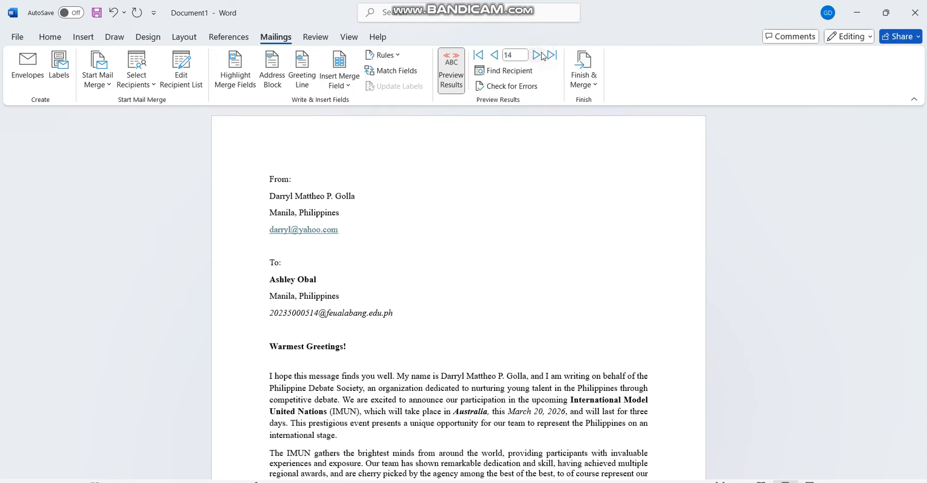
Step: Start merging the letter to e-mail messages and check the subject line LETTER OF SPONSORSHIP: IMUN
click(575, 79)
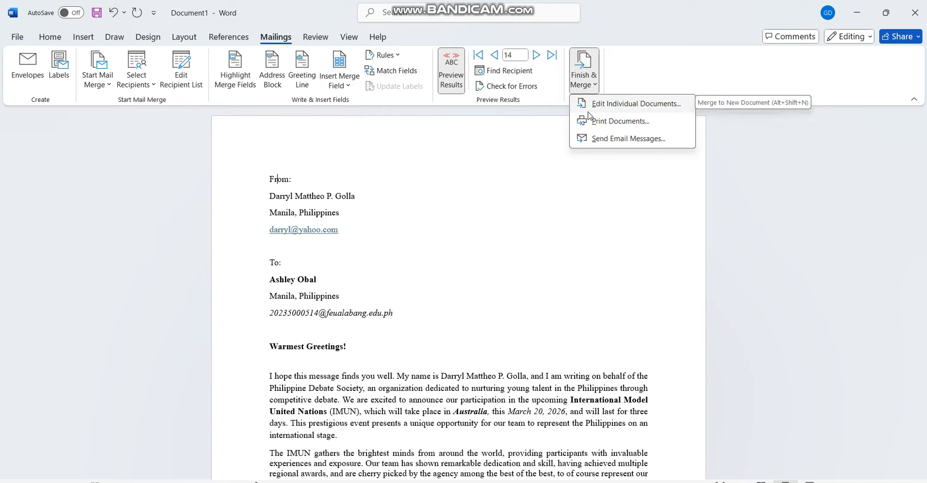
click(611, 139)
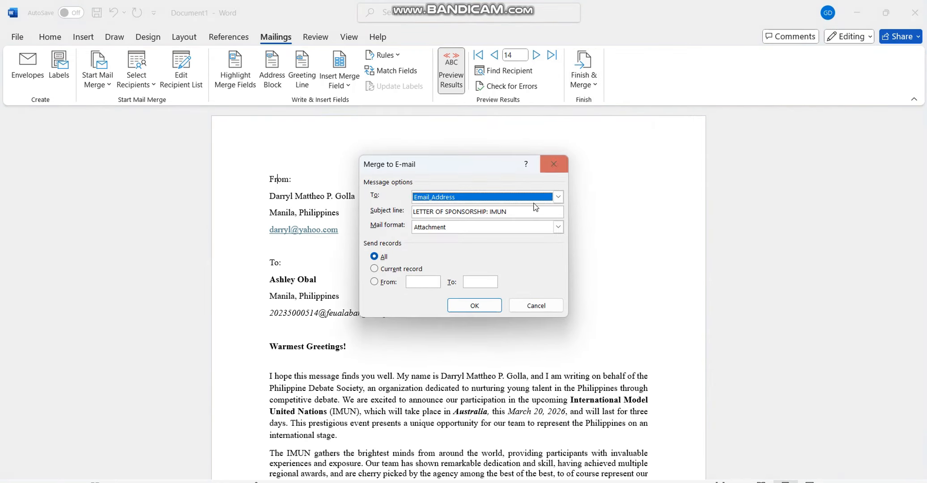
click(508, 237)
click(399, 199)
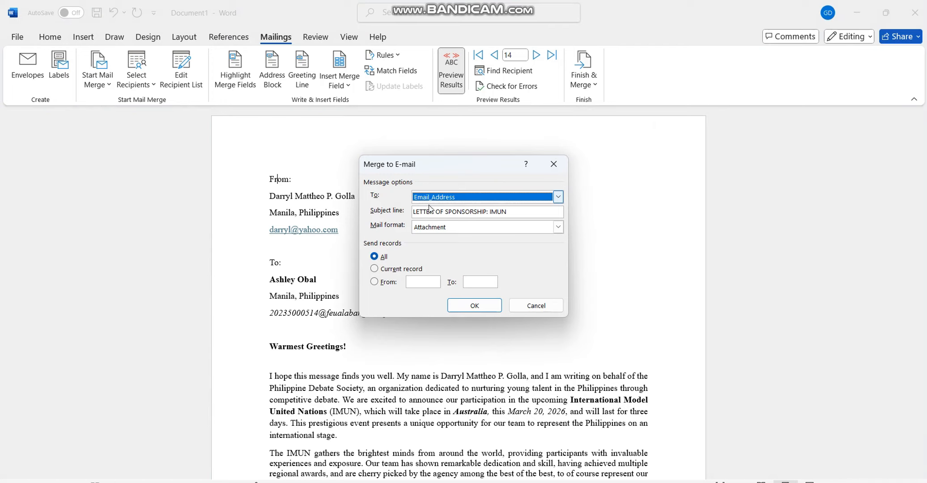
drag(526, 211, 408, 232)
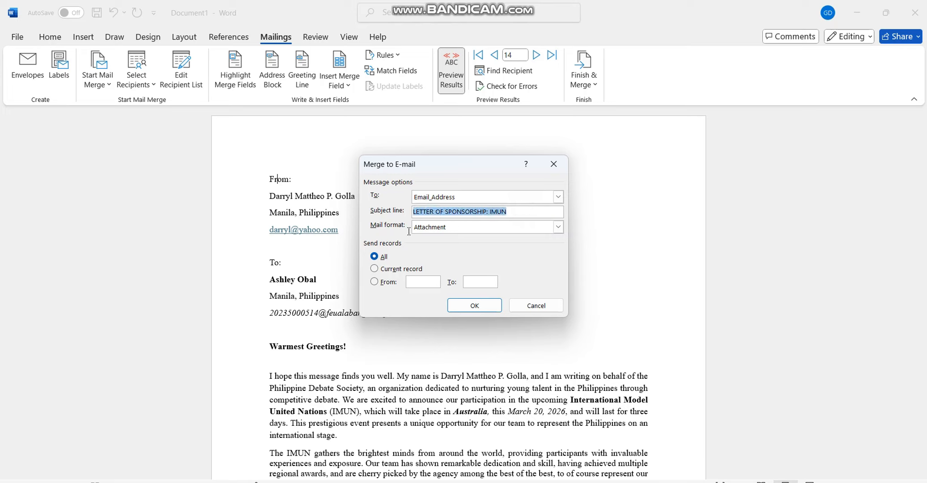
click(423, 212)
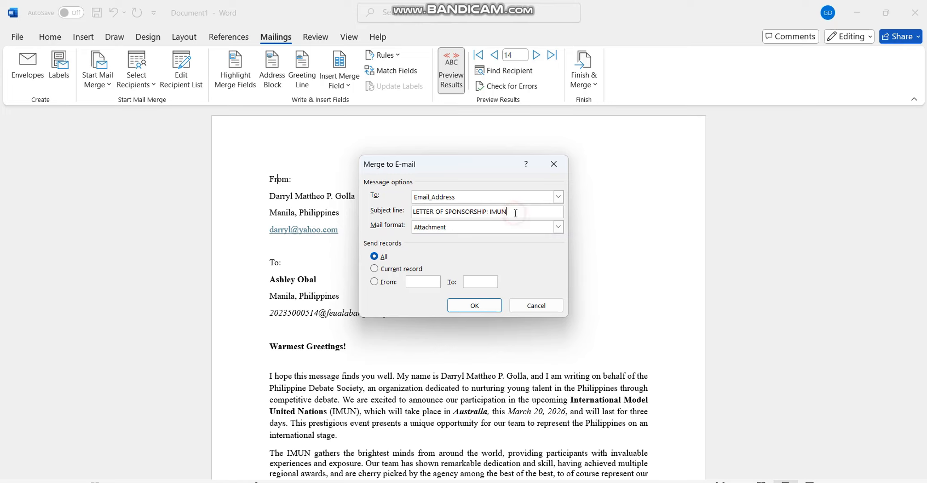
Step: Address the merged e-mails using the Email_Address field
click(471, 197)
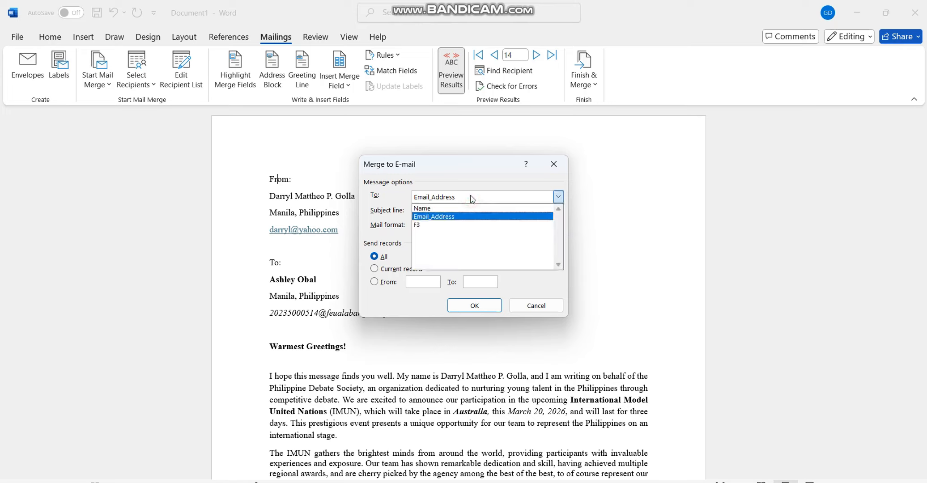
click(472, 198)
click(472, 198)
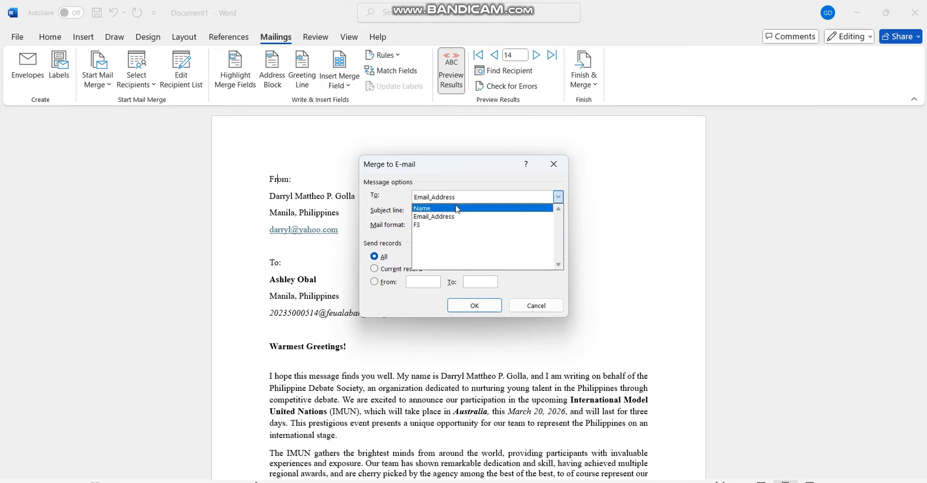
click(456, 208)
click(461, 196)
click(423, 217)
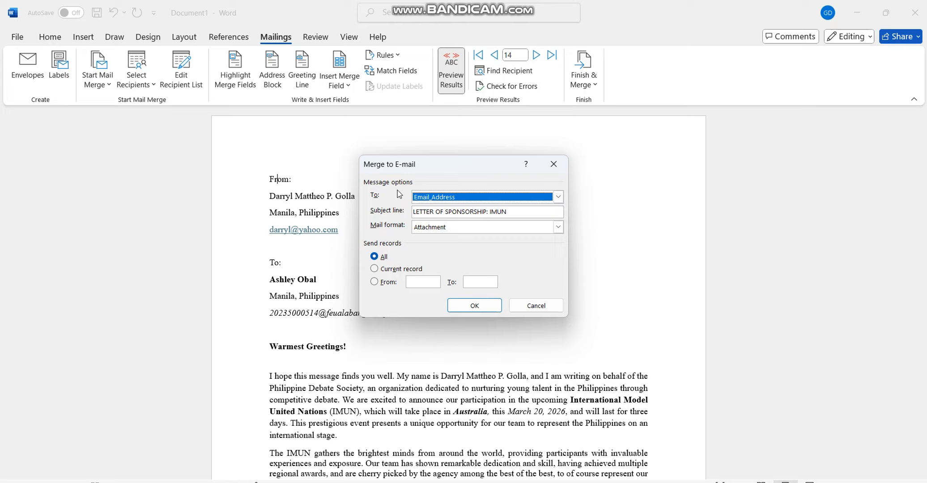
Step: Set the mail format to Attachment and run the e-mail merge for all records
click(452, 229)
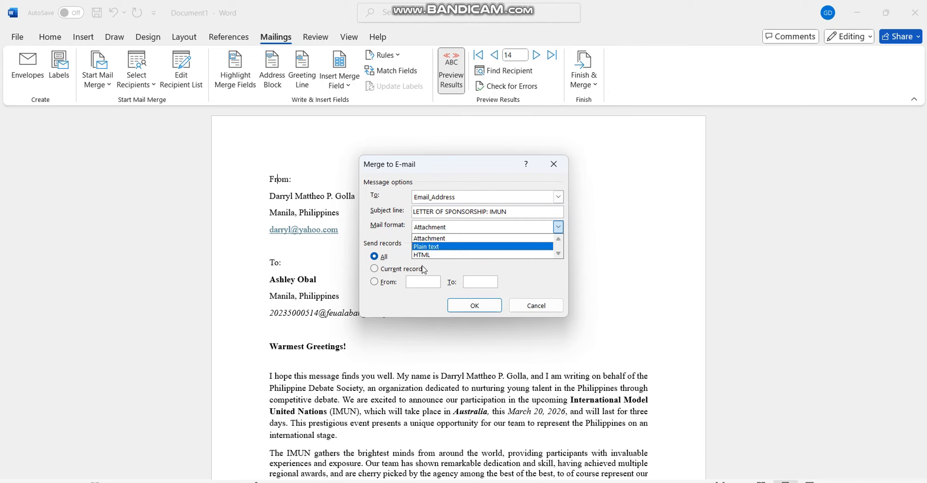
click(443, 240)
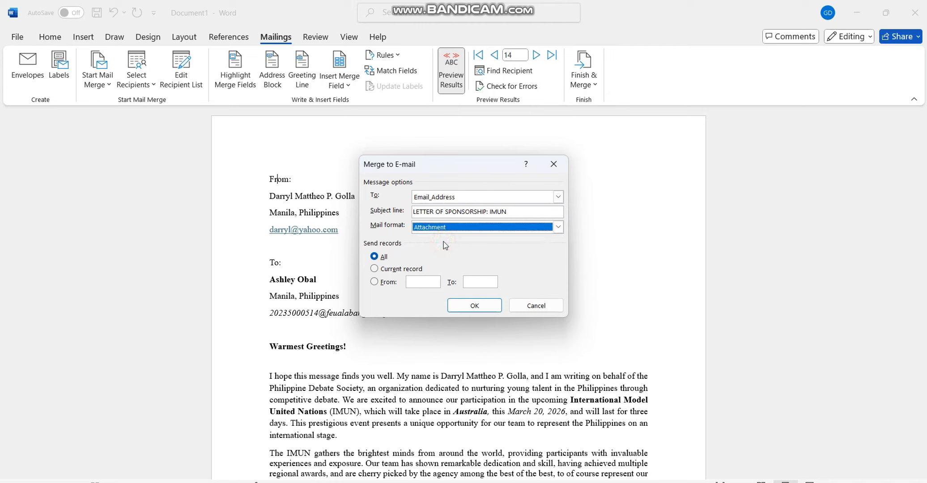
click(398, 269)
click(377, 257)
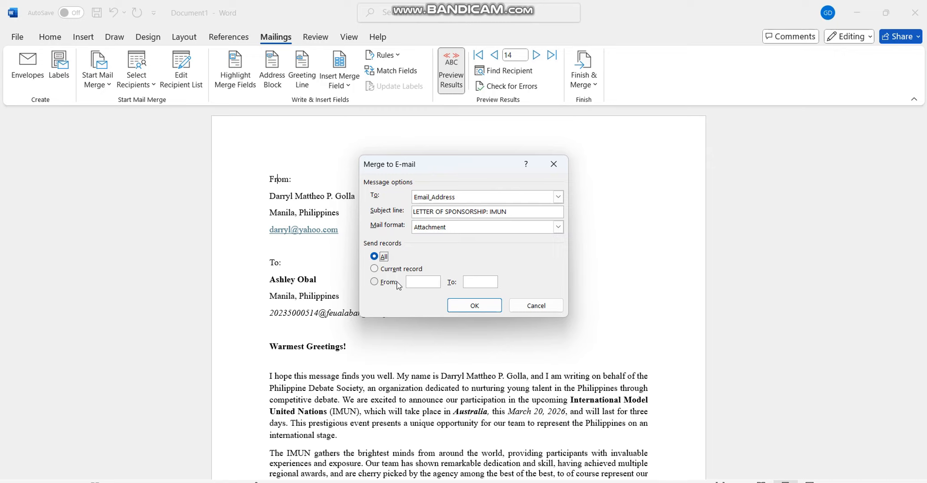
click(472, 304)
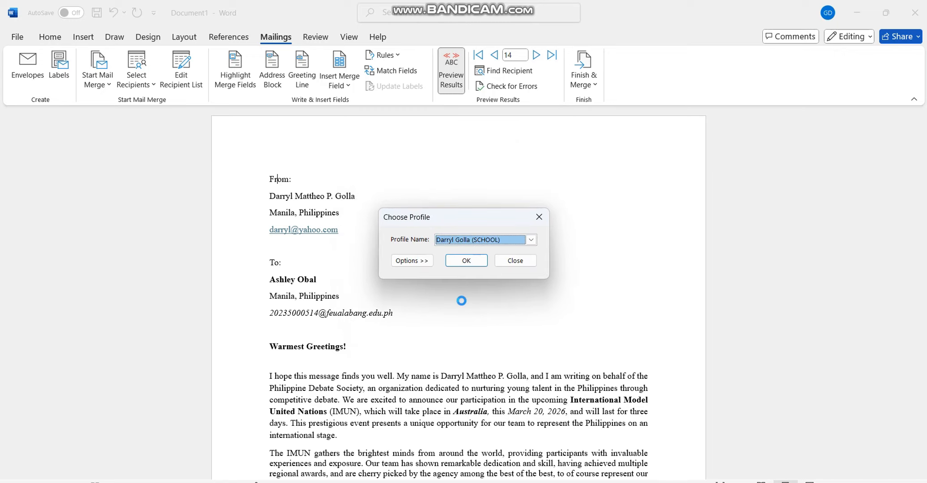
Step: Review the profile options and accept the school mail profile for sending the merged e-mails
click(478, 242)
click(474, 240)
click(411, 261)
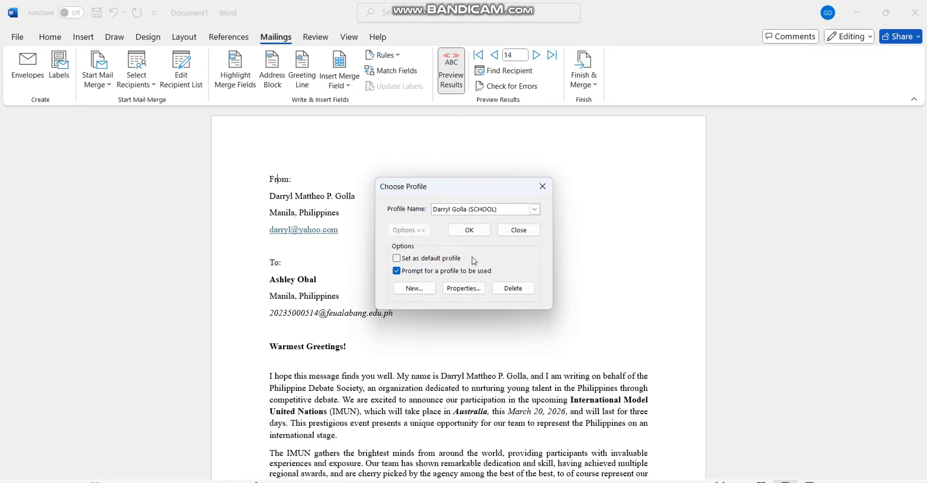
click(469, 230)
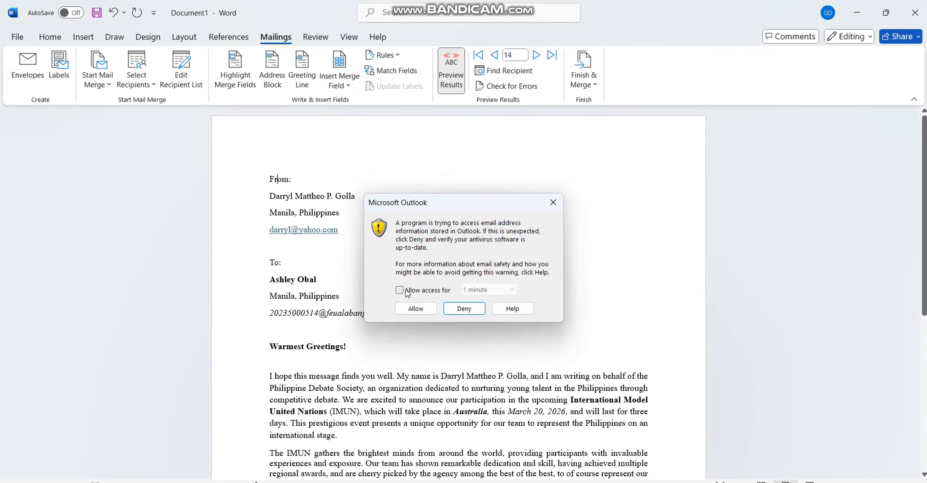
Step: Allow access to the e-mail address information stored in Outlook for 10 minutes
click(401, 291)
click(487, 290)
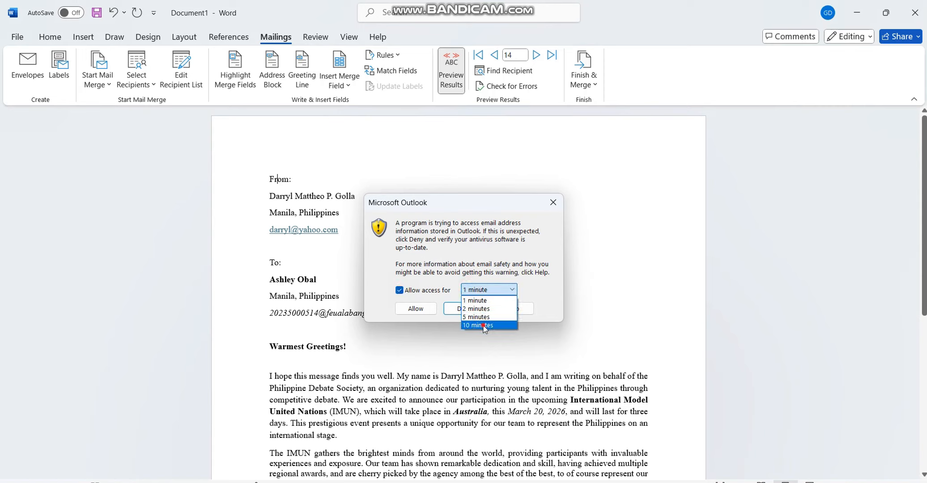
click(485, 329)
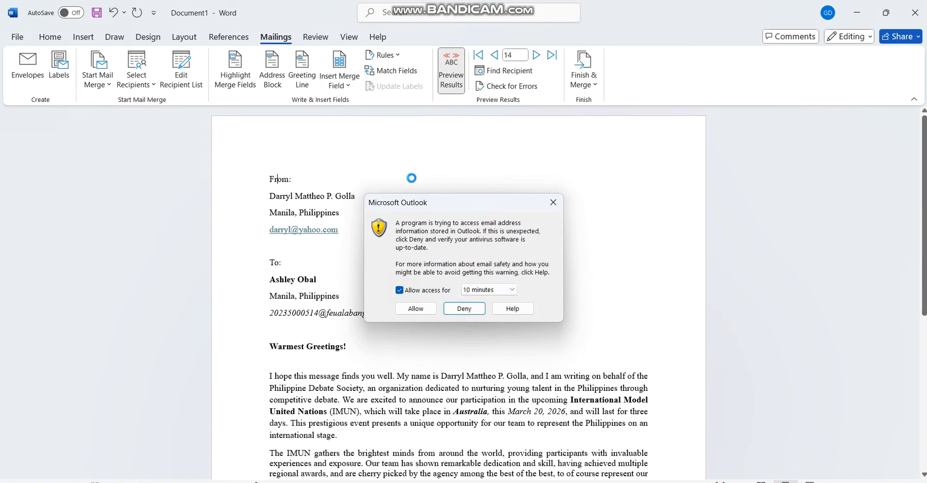
click(415, 308)
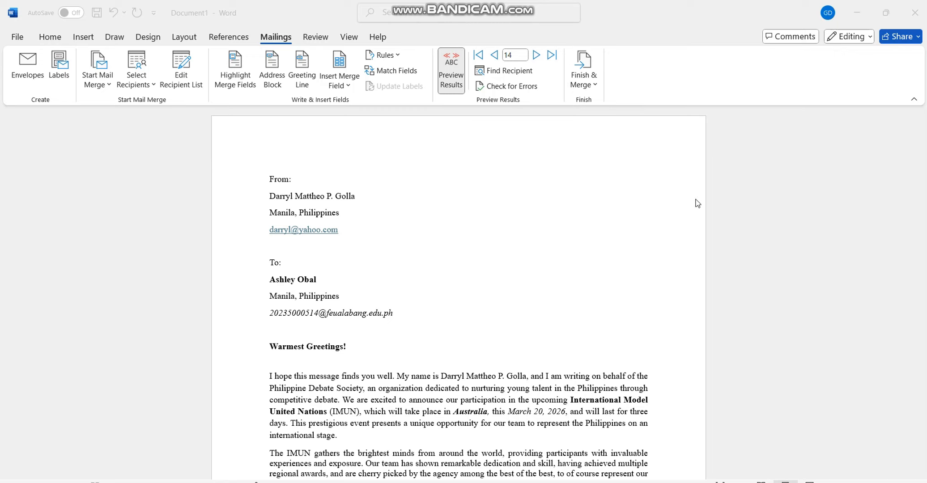
scroll(255, 244, down, 6)
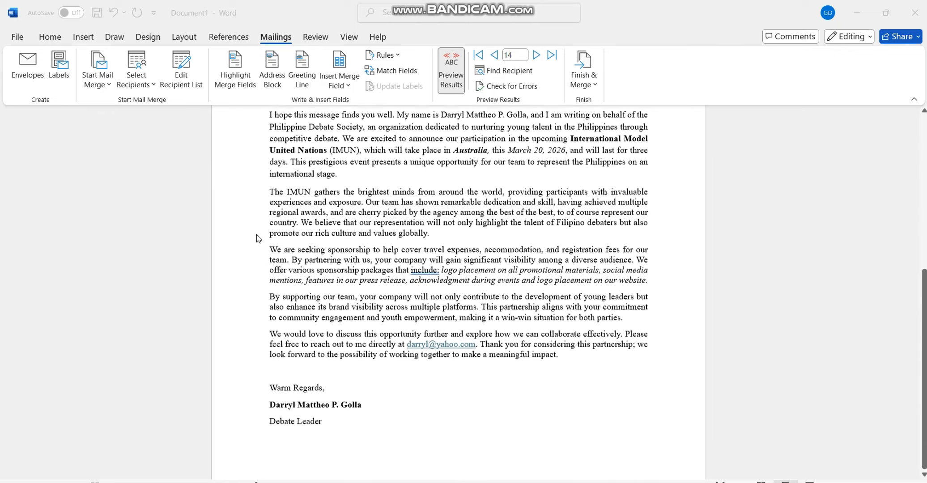
scroll(254, 244, up, 4)
scroll(255, 243, up, 3)
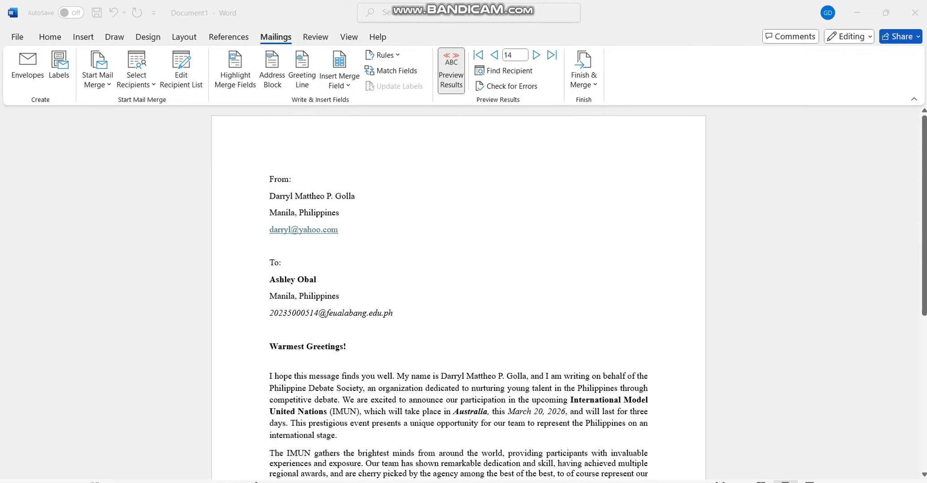
Step: Switch to Outlook and open the sent LETTER OF SPONSORSHIP: IMUN message
mouse_move(598, 482)
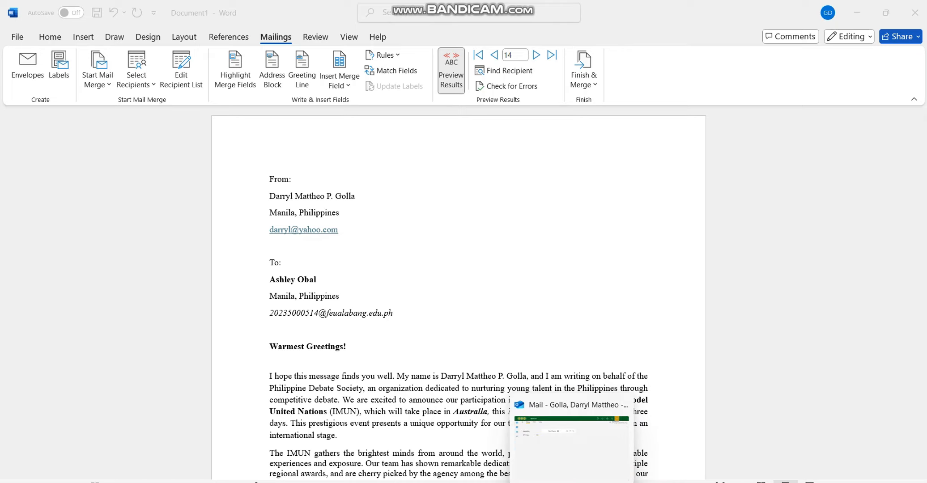
click(571, 482)
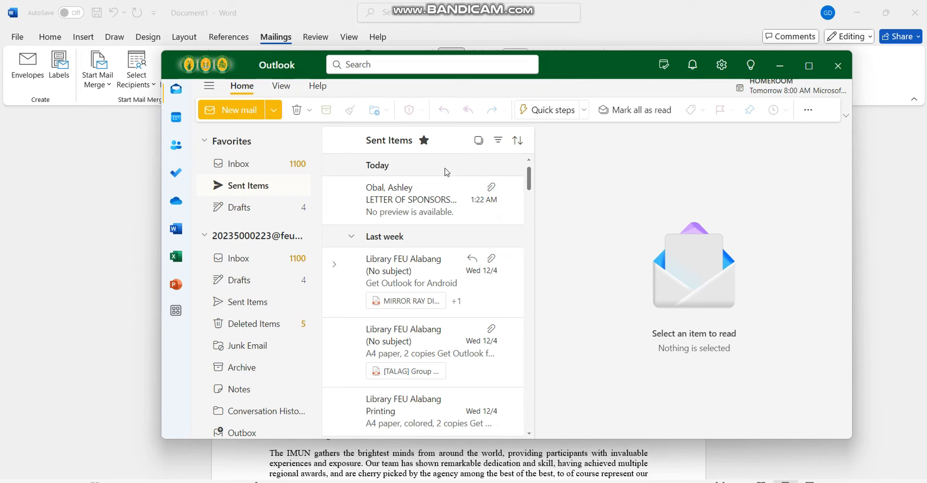
click(413, 204)
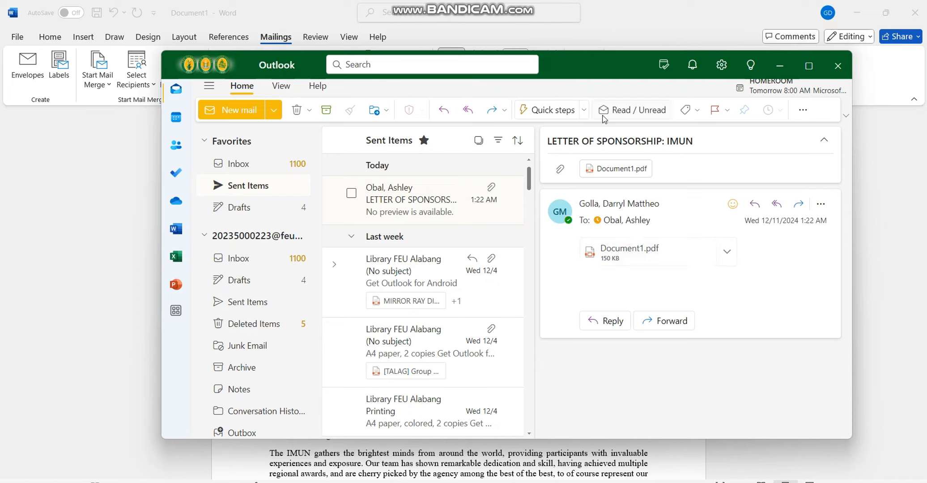
Step: Preview the Document1.pdf attachment, read the merged letter from heading to signature, and close the preview
click(679, 257)
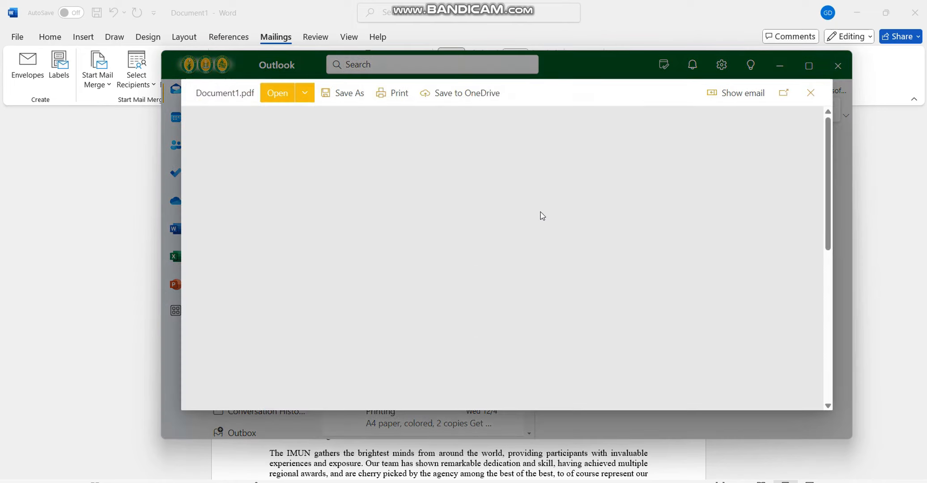
scroll(544, 176, down, 2)
scroll(544, 176, up, 2)
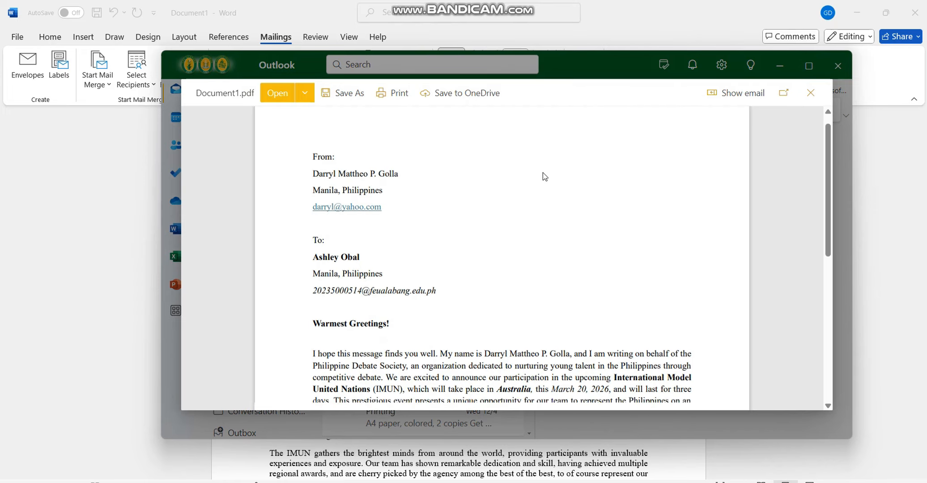
scroll(544, 176, down, 6)
scroll(544, 176, up, 6)
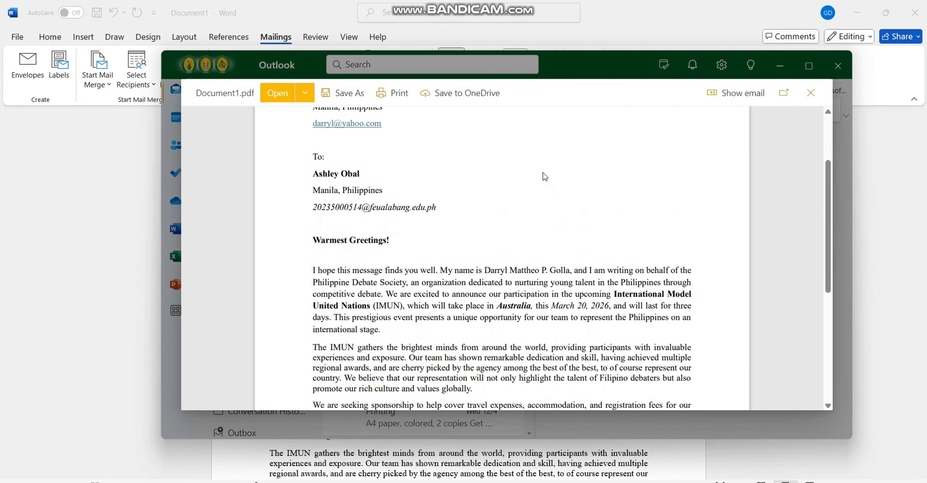
scroll(544, 176, down, 6)
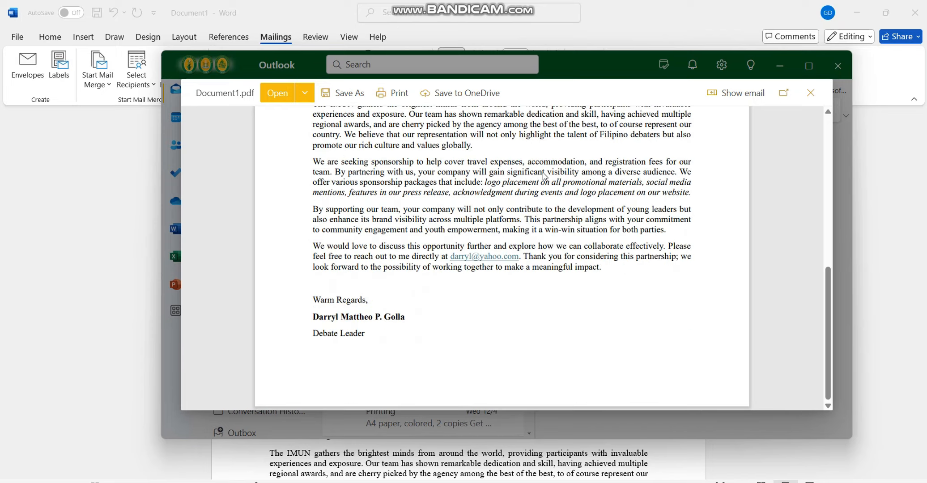
click(810, 93)
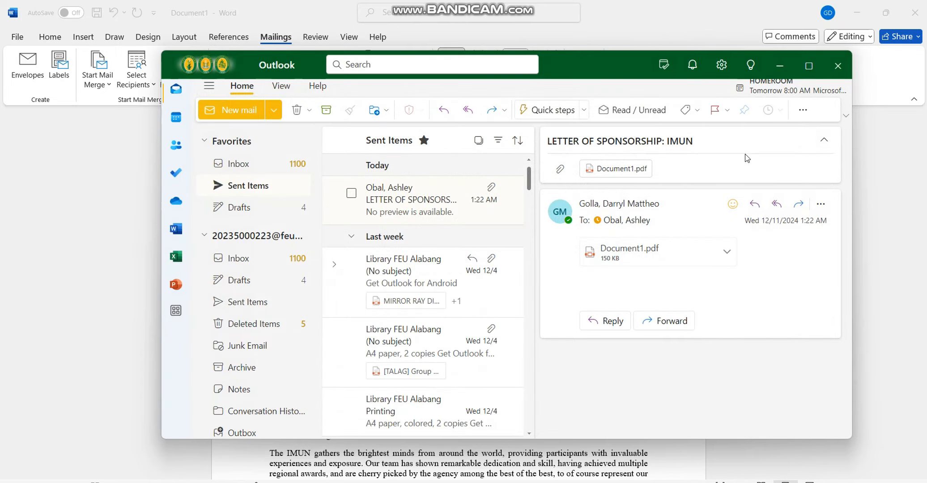
Step: Minimize Outlook to return to the Word document and look over the merged letter
click(775, 67)
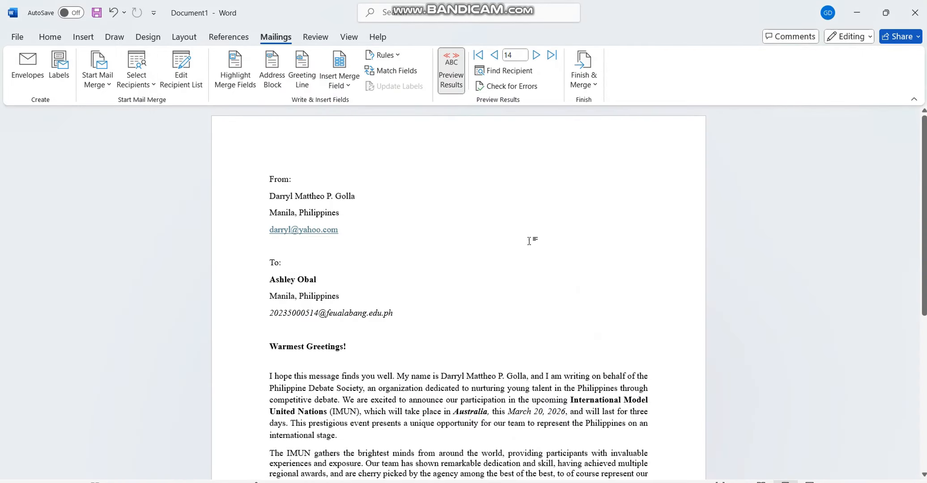
scroll(530, 242, down, 5)
scroll(529, 241, up, 5)
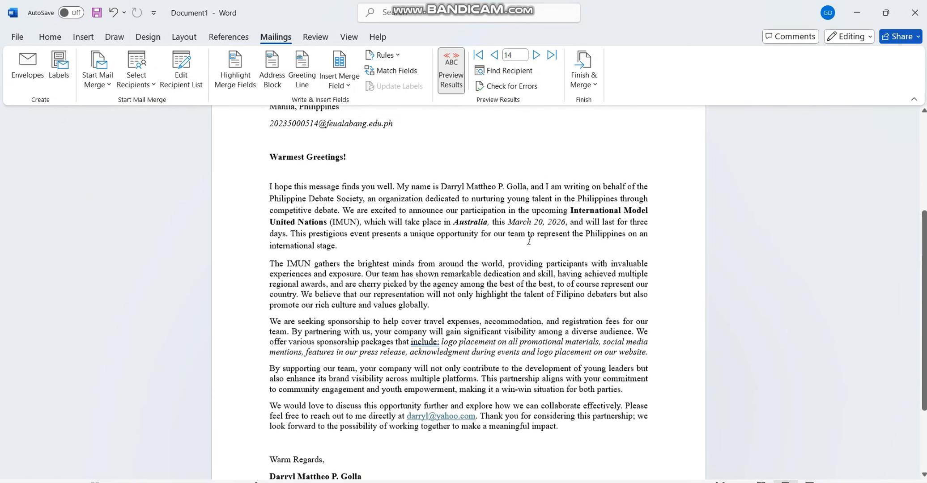